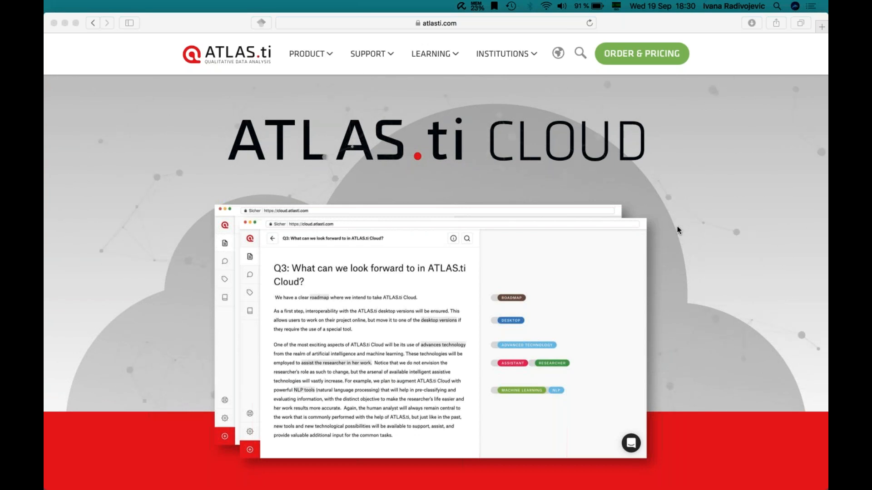
Step: Open the ATLAS.ti Cloud product landing page from the beta page via LEARN MORE in Safari
left_click(628, 25)
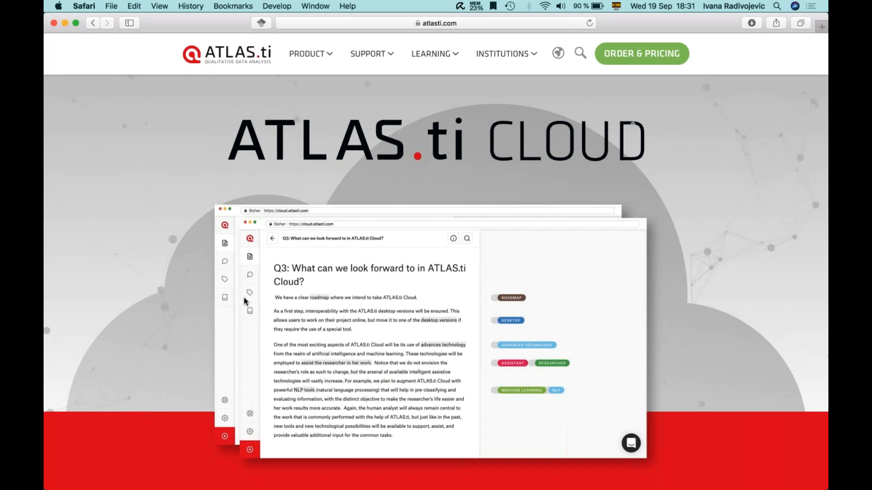
scroll(115, 296, "down", 5)
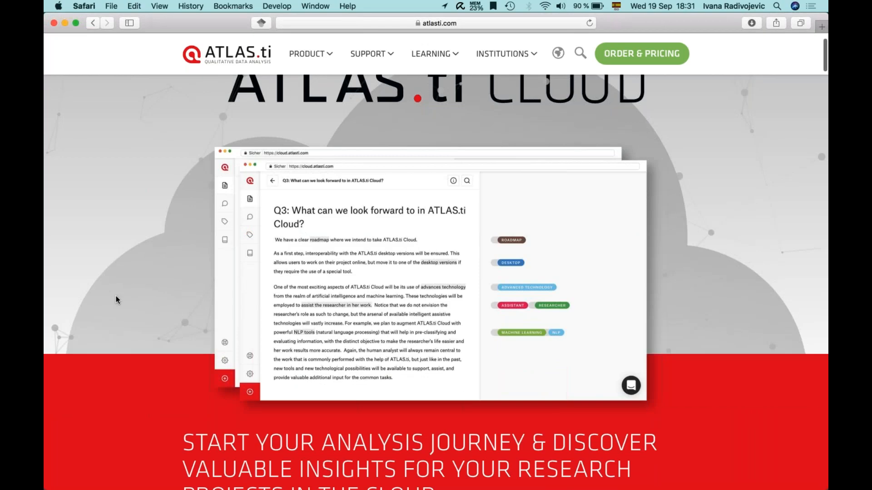
left_click(234, 389)
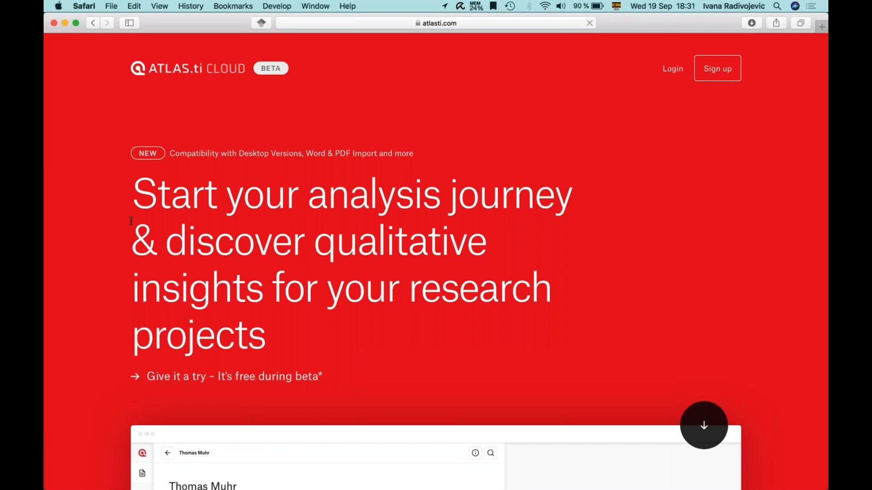
Step: Scroll through the ATLAS.ti Cloud feature overview and back up toward the top
scroll(109, 323, "down", 10)
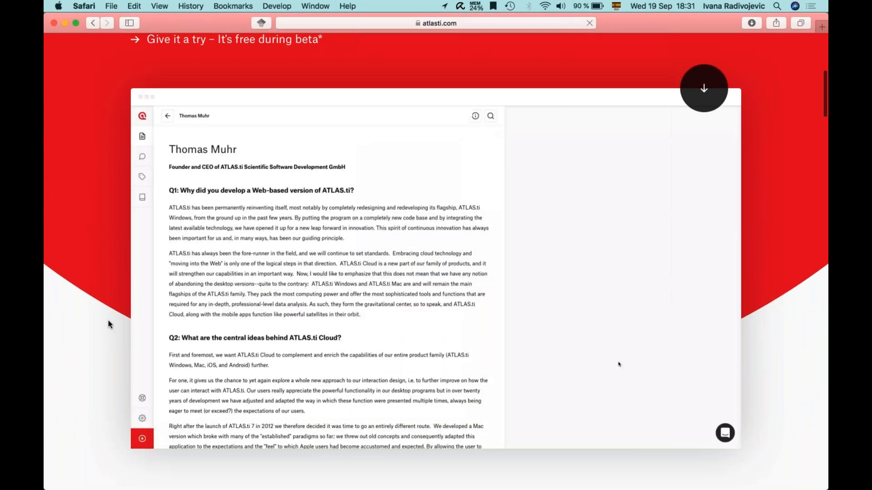
scroll(108, 320, "down", 11)
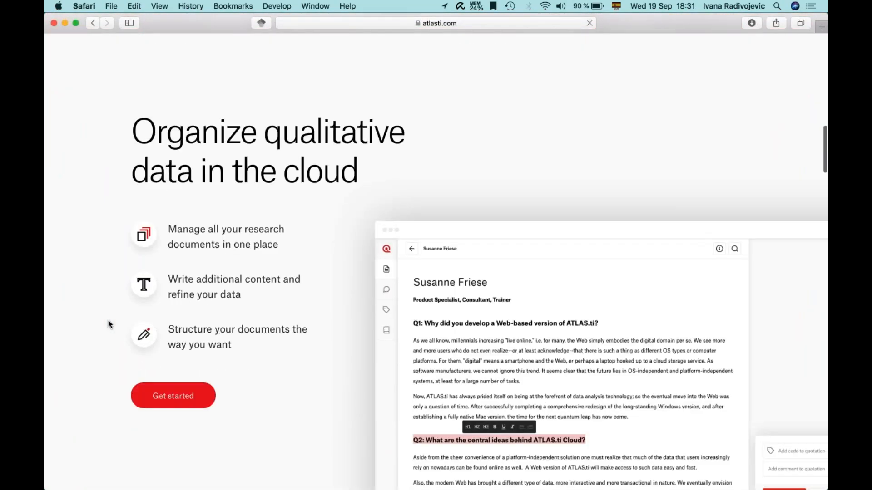
scroll(108, 320, "down", 3)
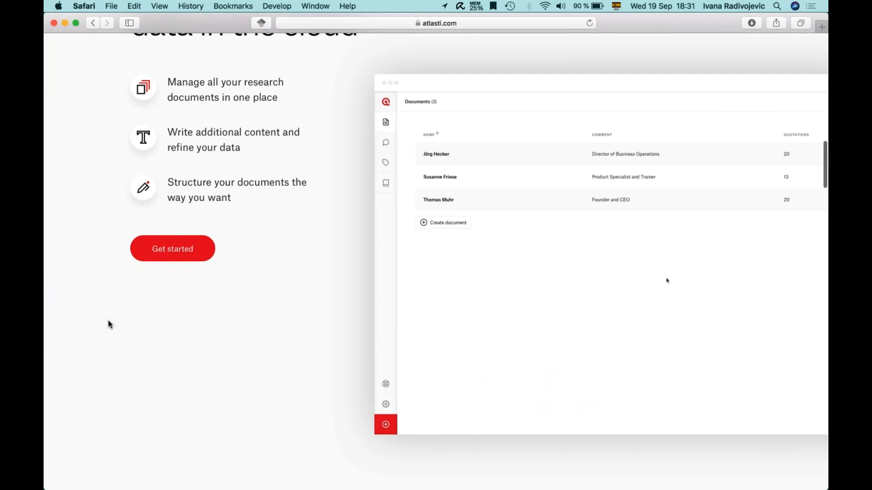
scroll(109, 320, "down", 13)
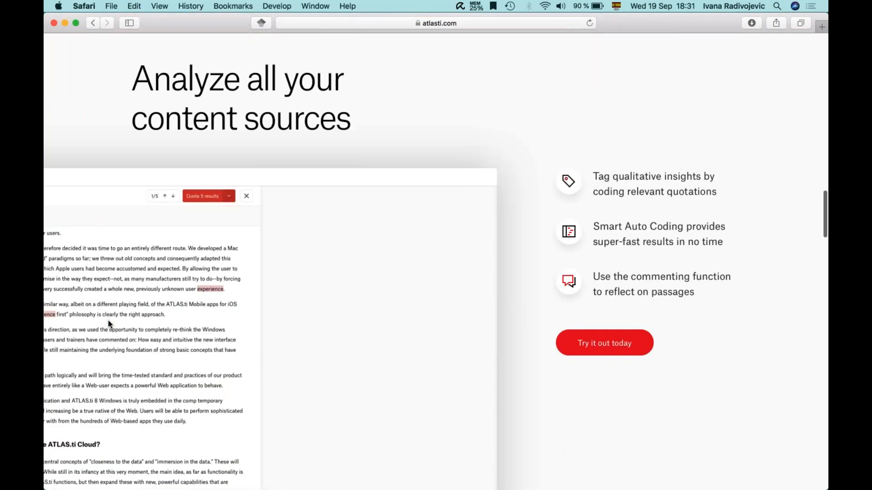
scroll(109, 320, "down", 15)
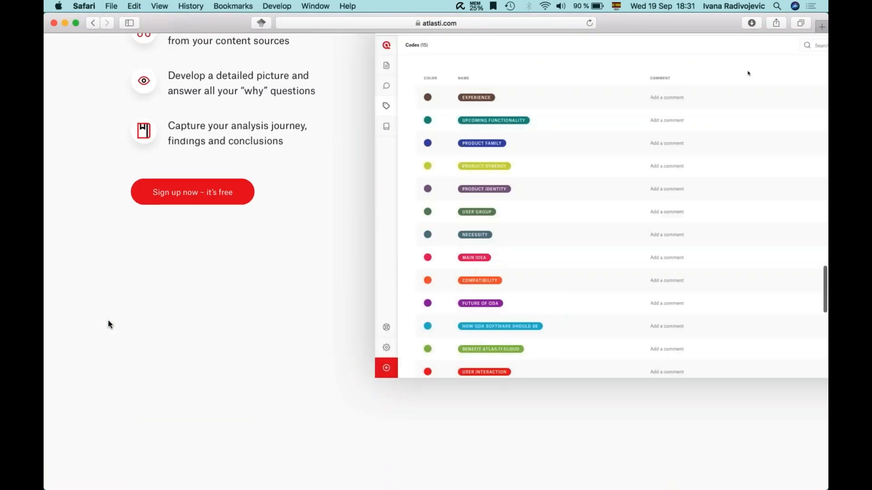
scroll(108, 320, "down", 13)
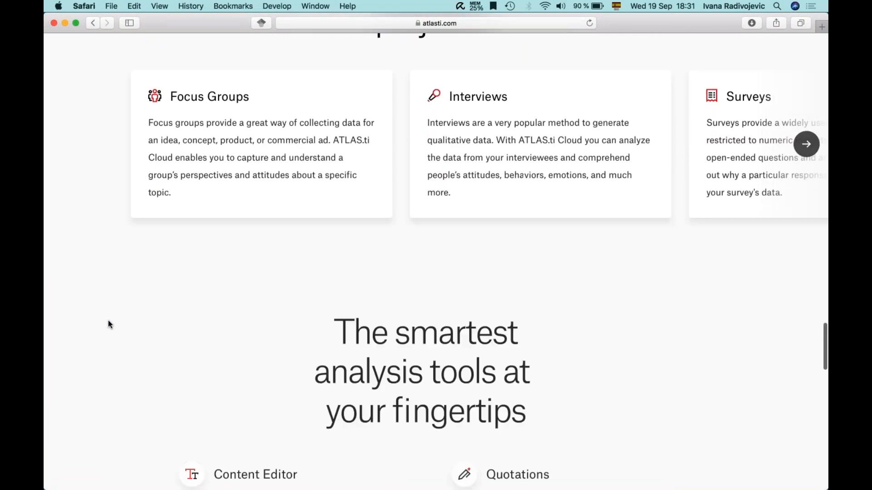
scroll(109, 321, "down", 13)
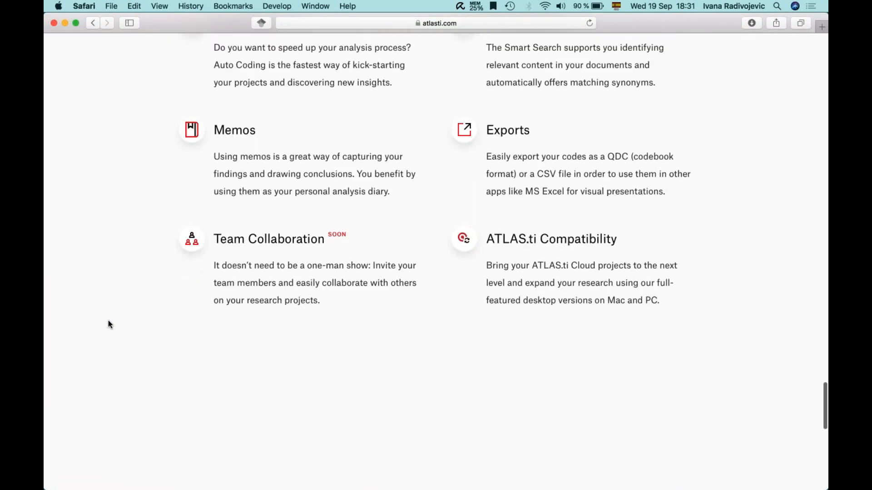
scroll(108, 320, "down", 5)
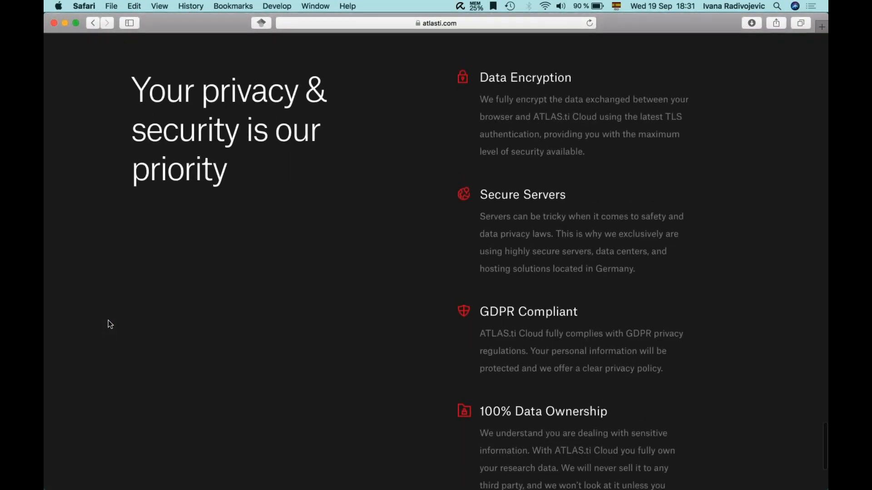
scroll(108, 320, "up", 13)
scroll(108, 320, "up", 15)
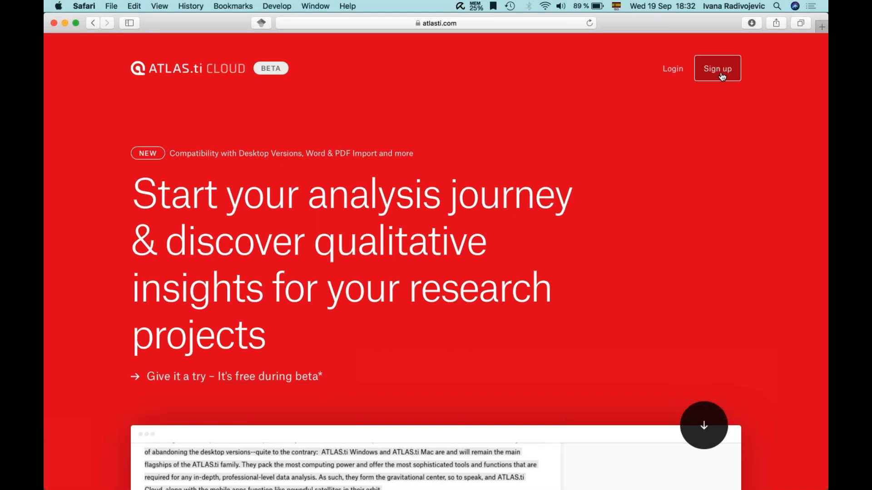
Step: Log in to ATLAS.ti Cloud to reach the Projects page showing Demo Interview Project
left_click(673, 75)
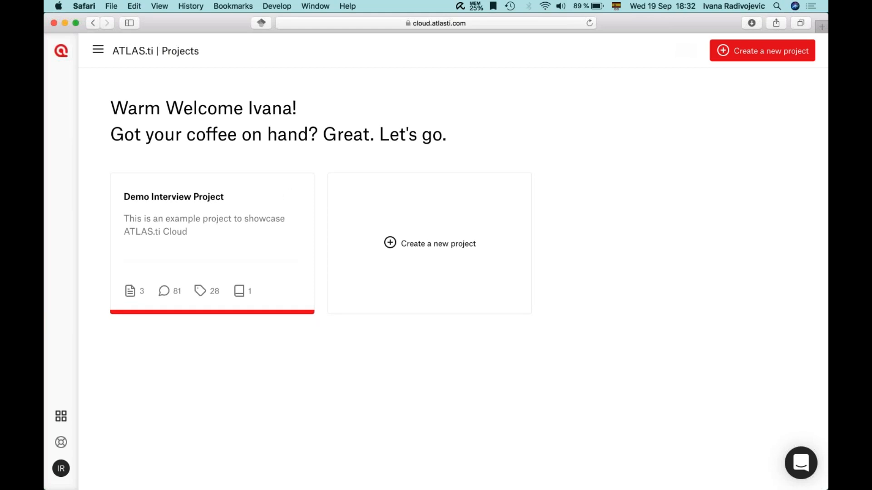
Step: Open Demo Interview Project, check the Add new document options, then open the Director of Business Operations interview
left_click(173, 218)
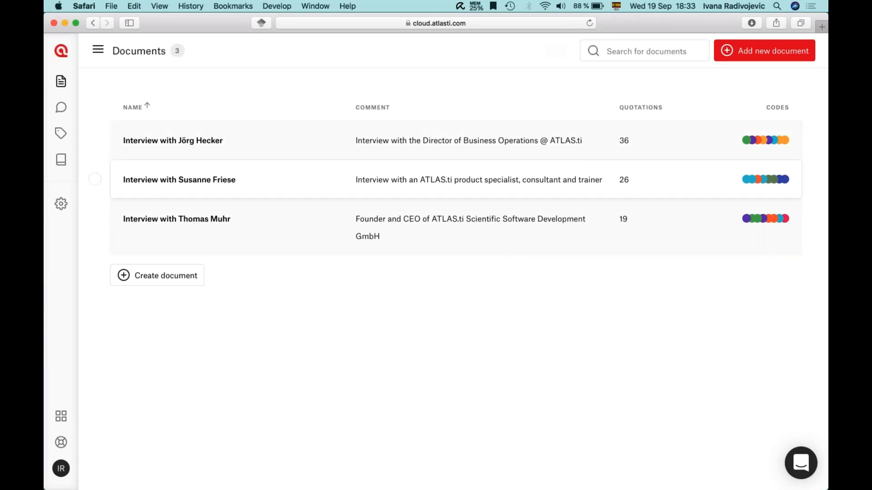
left_click(742, 46)
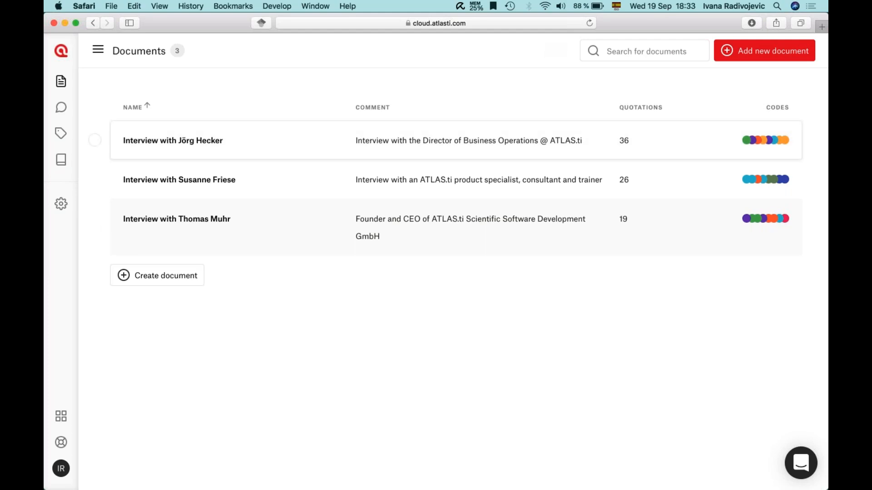
left_click(249, 142)
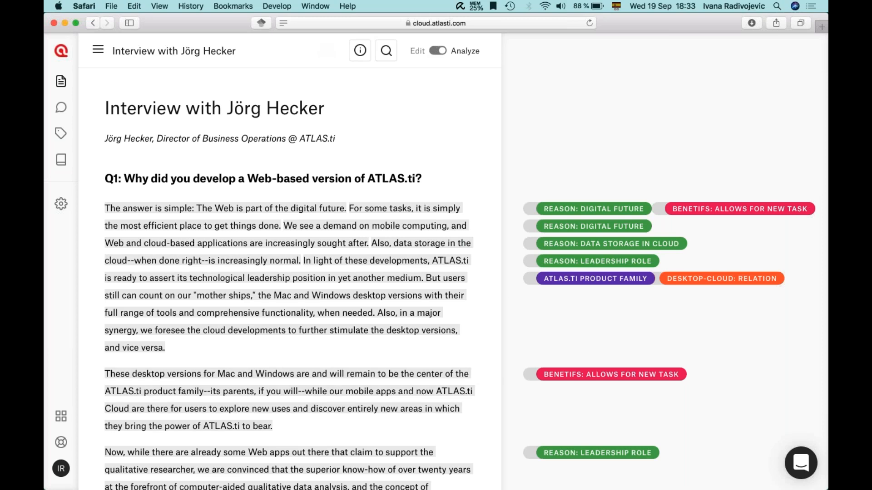
left_click(439, 51)
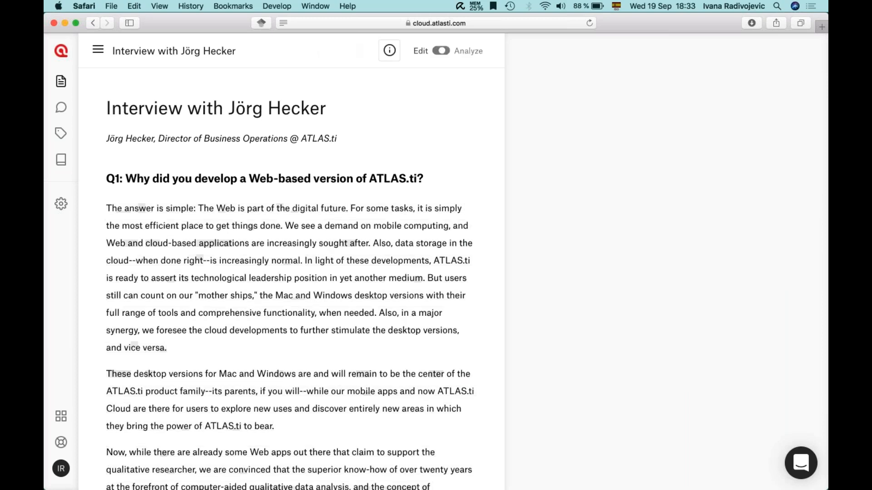
left_click(499, 137)
key("Return")
type("Add ")
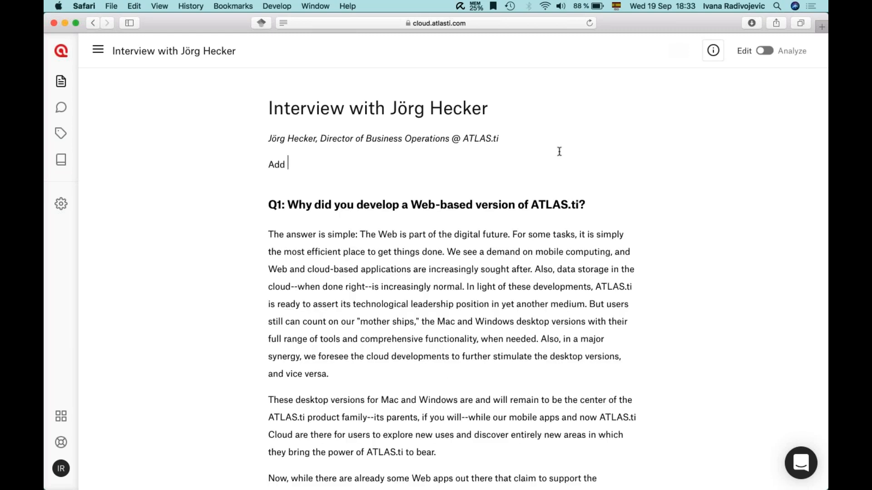
type("any information")
left_click_drag(269, 165, 362, 172)
left_click(290, 143)
left_click(352, 161)
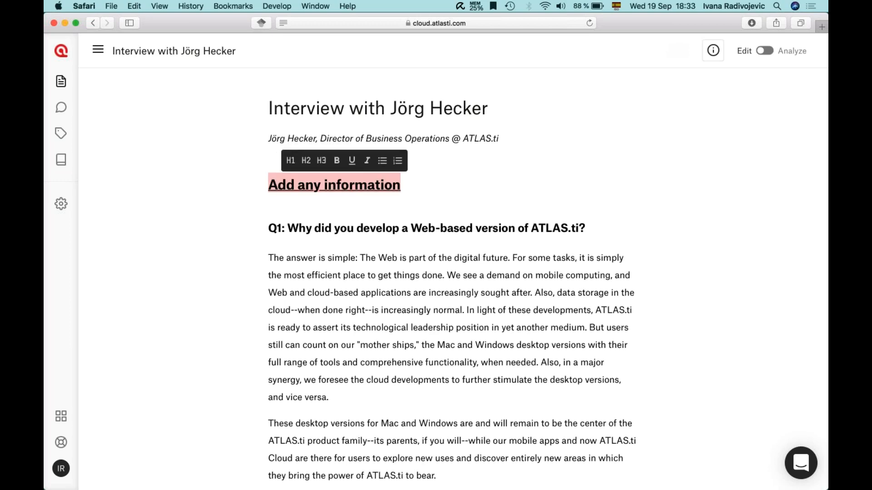
left_click(367, 160)
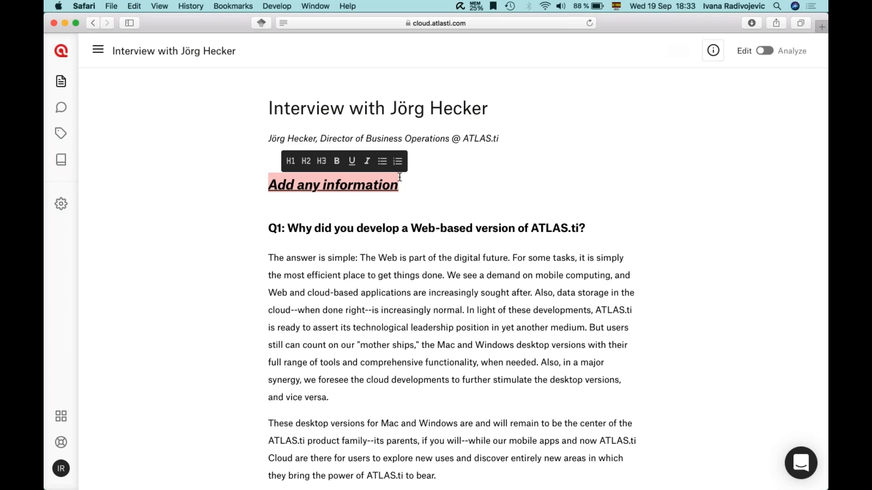
left_click(411, 183)
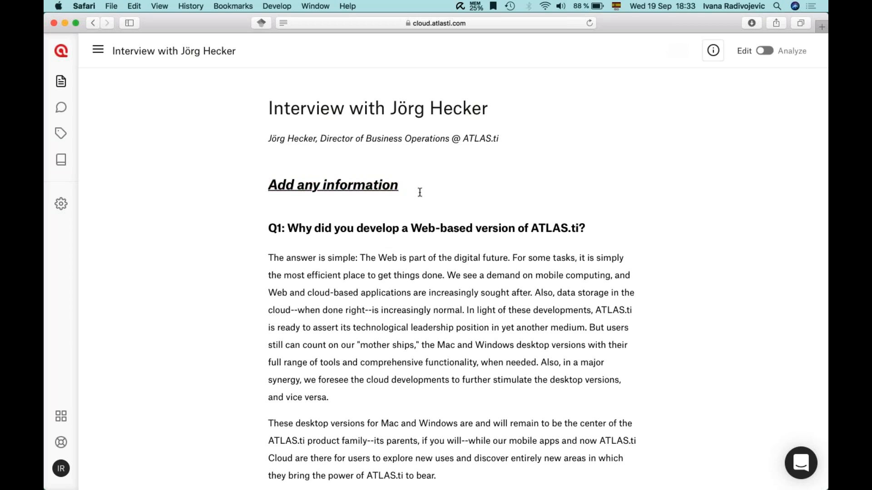
key("Return")
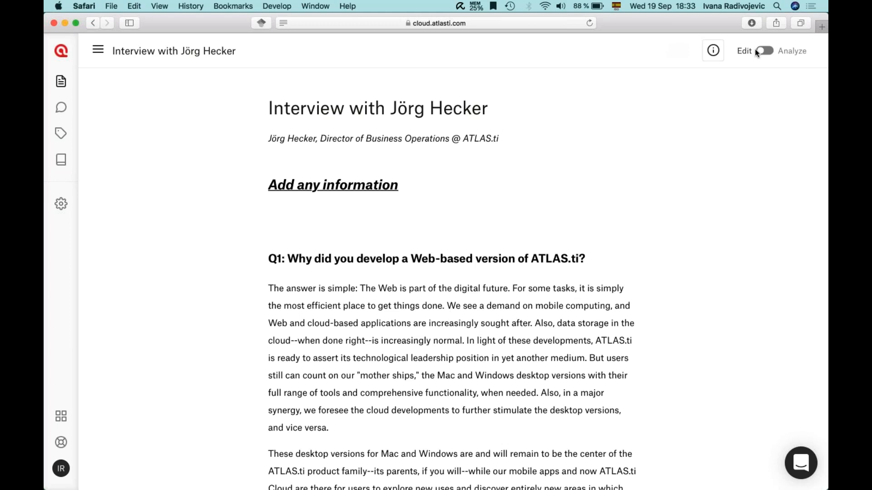
left_click_drag(283, 215, 278, 167)
key("BackSpace")
key("BackSpace")
key("BackSpace")
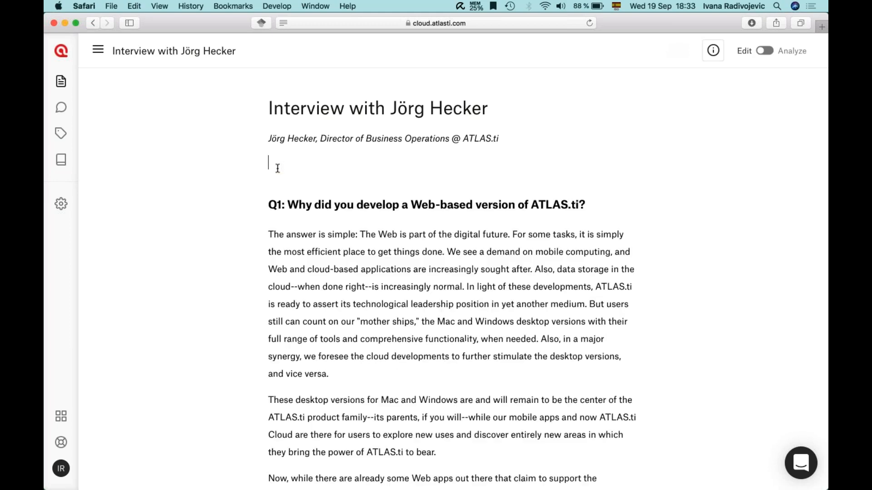
left_click(765, 51)
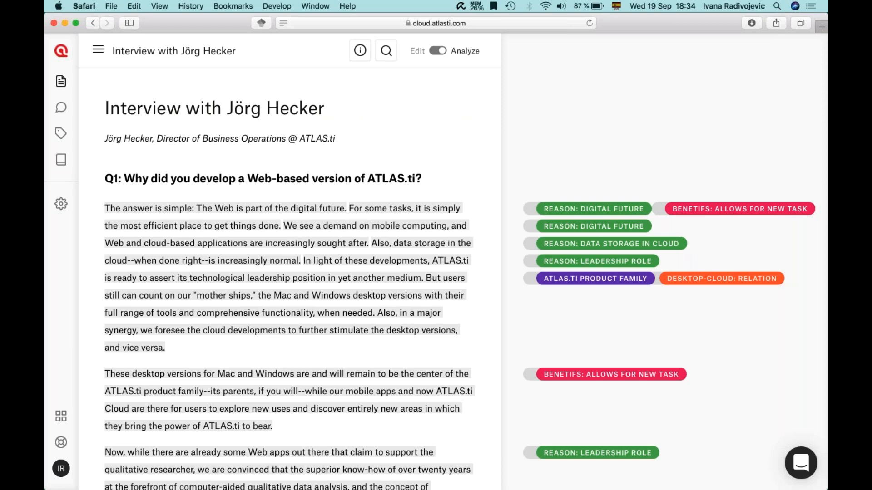
Step: Select the 'These desktop versions for Mac and Windows' paragraph to show its 'Benefits: allows for new task' quotation
scroll(290, 272, "down", 2)
scroll(290, 282, "down", 2)
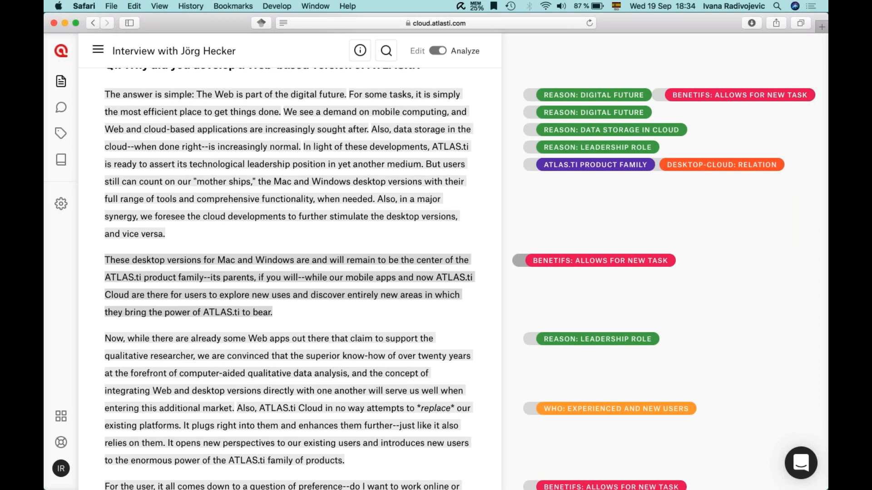
scroll(291, 282, "down", 1)
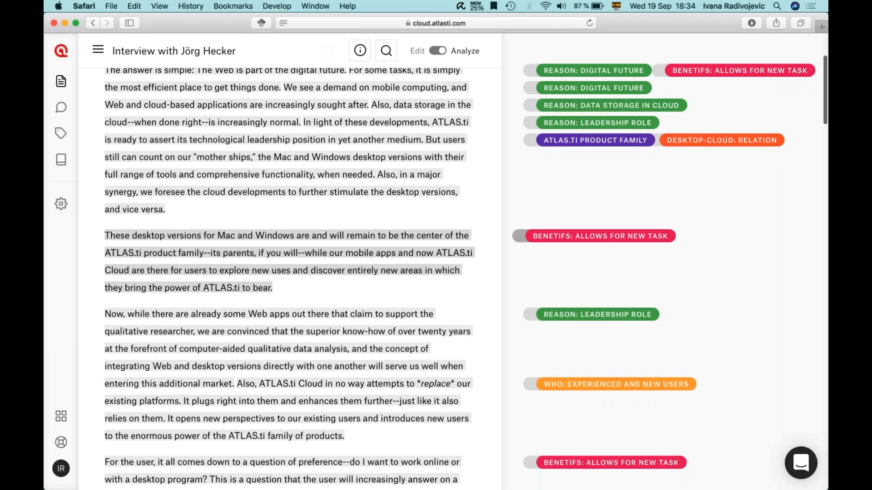
scroll(290, 281, "down", 1)
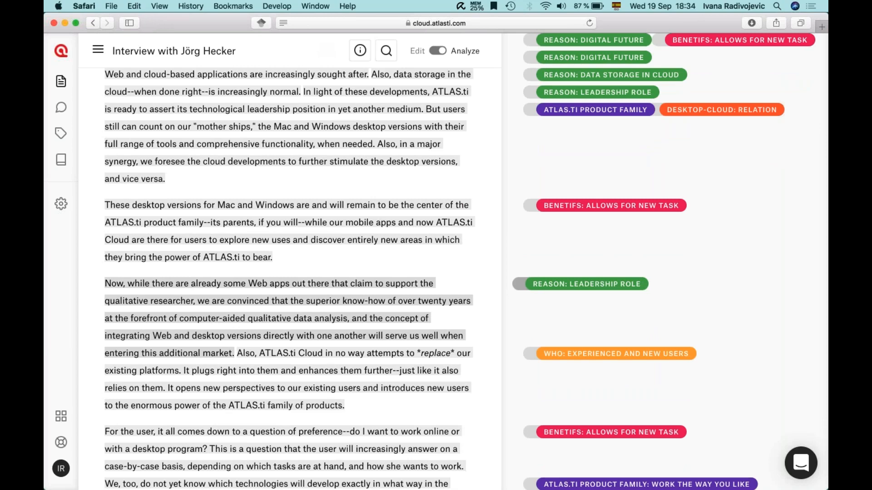
left_click_drag(102, 199, 276, 259)
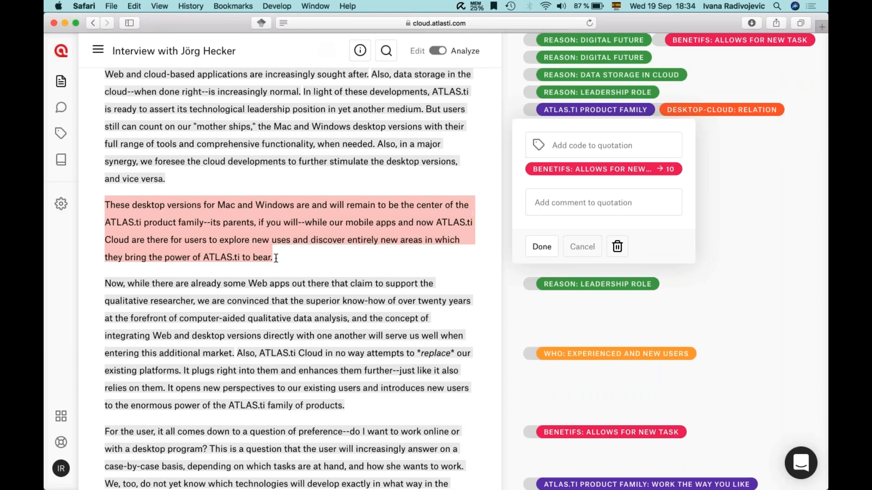
Step: Add new codes MAC, WINDOWS and MOBILE APPS to the quotation
left_click(572, 150)
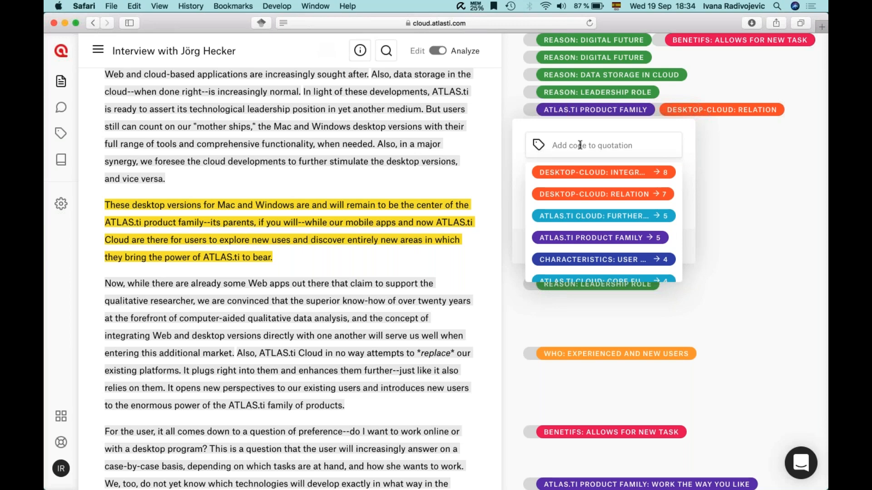
type("Mac")
left_click(553, 265)
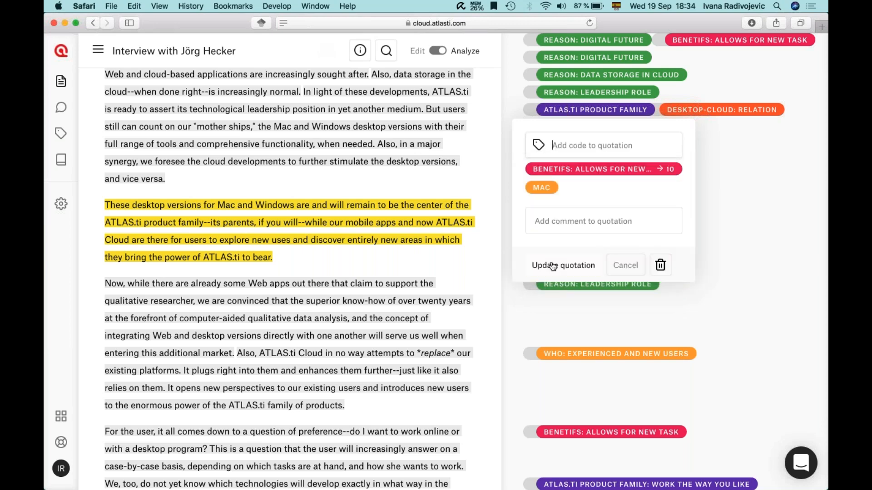
type("Windows")
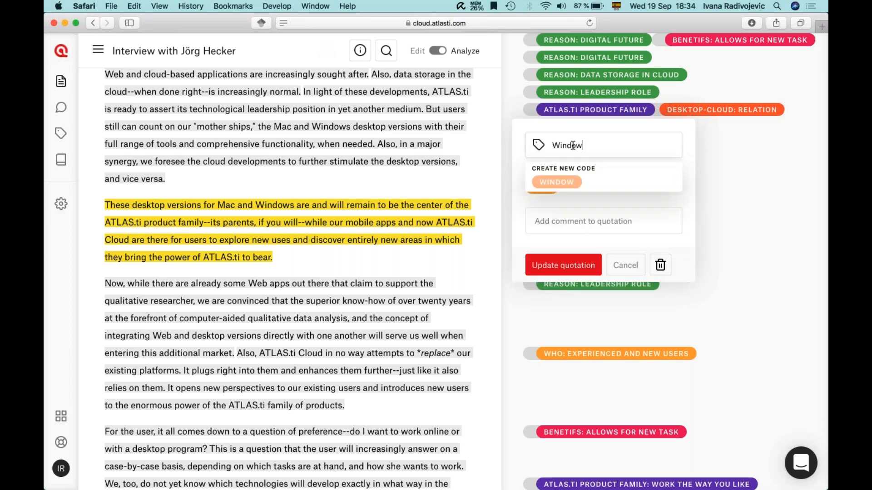
key("Return")
type("Mobile apps")
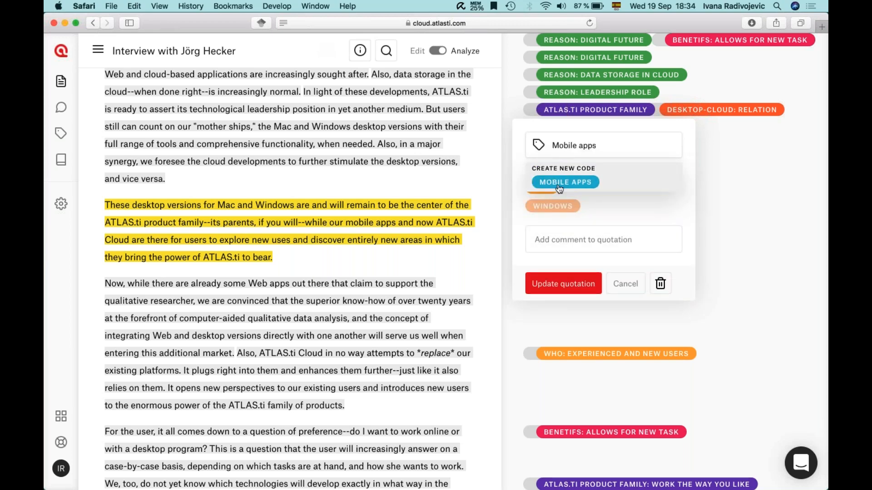
left_click(559, 183)
Step: Add a fourth new code, CLOUD, to the quotation
left_click(556, 145)
type("Cloud")
scroll(582, 214, "down", 3)
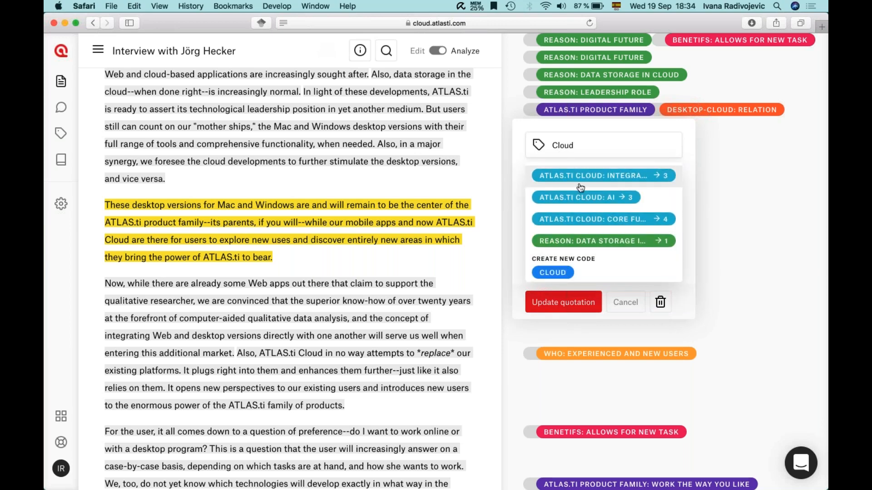
scroll(585, 175, "up", 5)
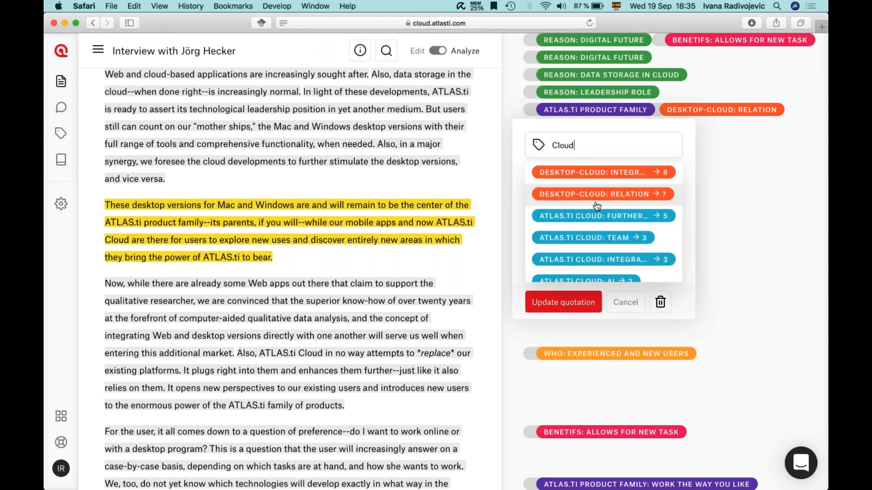
left_click_drag(574, 145, 550, 146)
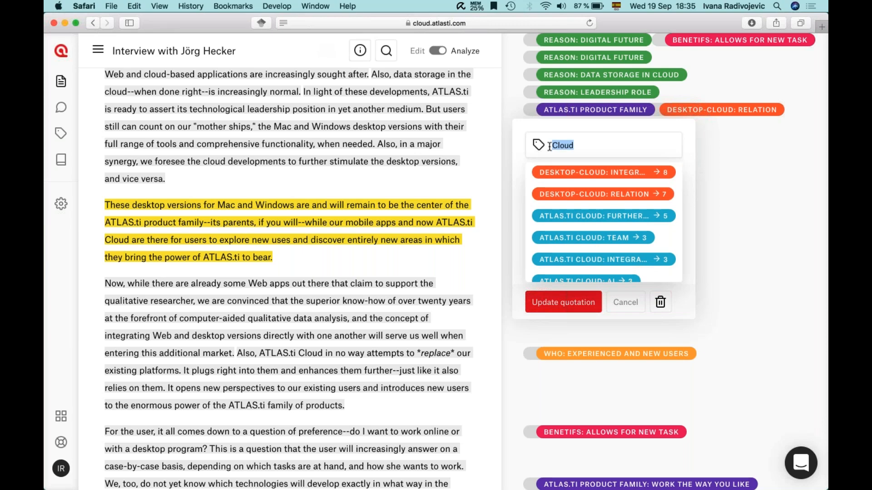
scroll(563, 263, "down", 5)
left_click(564, 272)
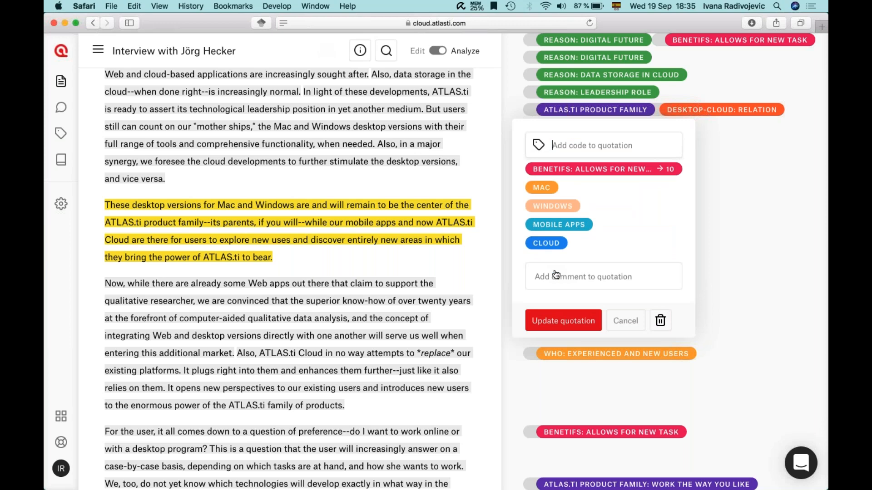
Step: Comment 'Page number, author, year' on the quotation and save the update
left_click(604, 275)
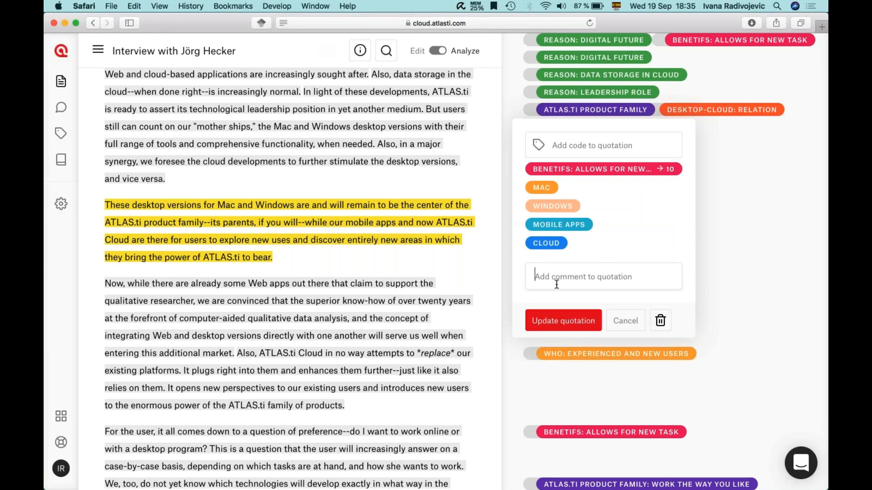
type("Page number, author, year")
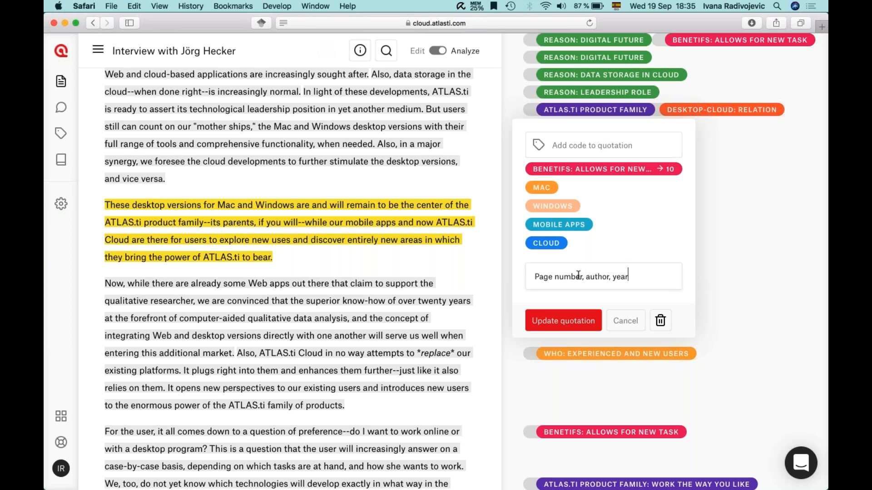
left_click(539, 325)
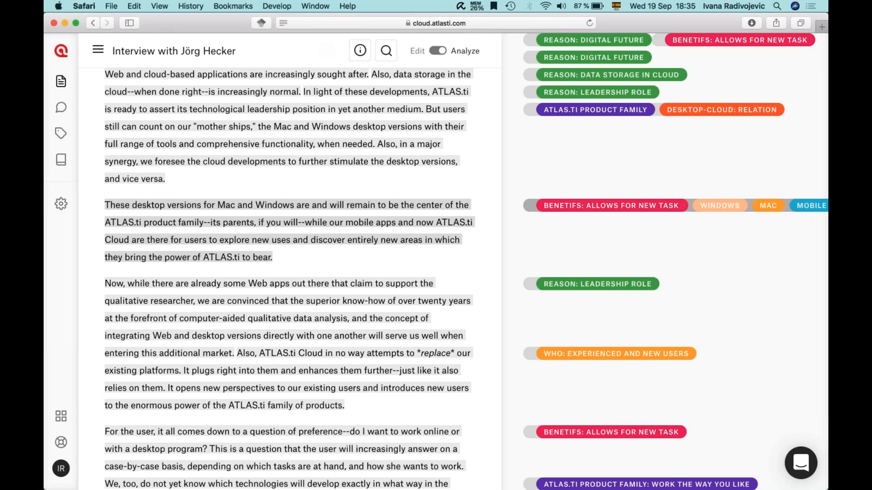
scroll(745, 215, "down", 1)
scroll(745, 215, "down", 4)
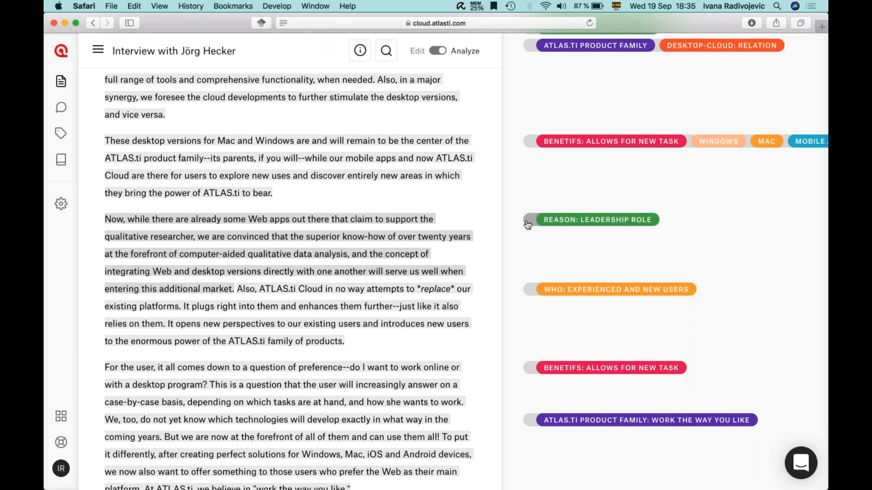
scroll(528, 224, "up", 5)
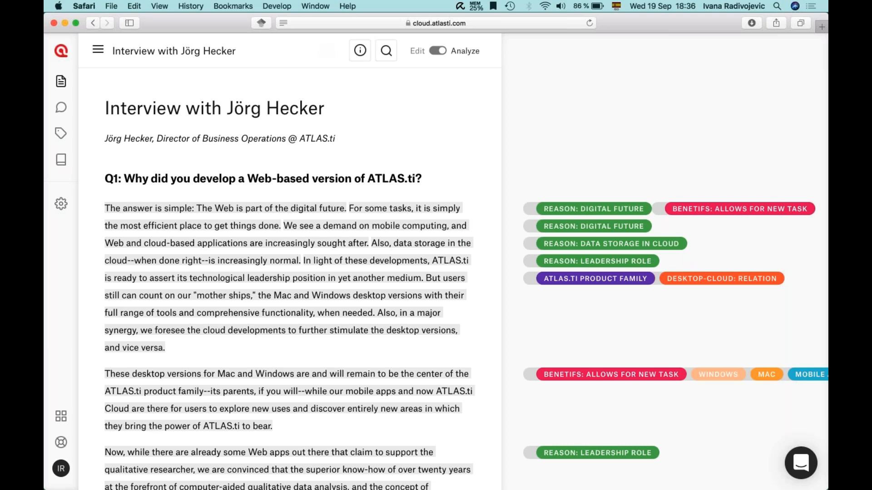
Step: Search the interview for 'windows' and step forward and back through the hits
left_click(386, 50)
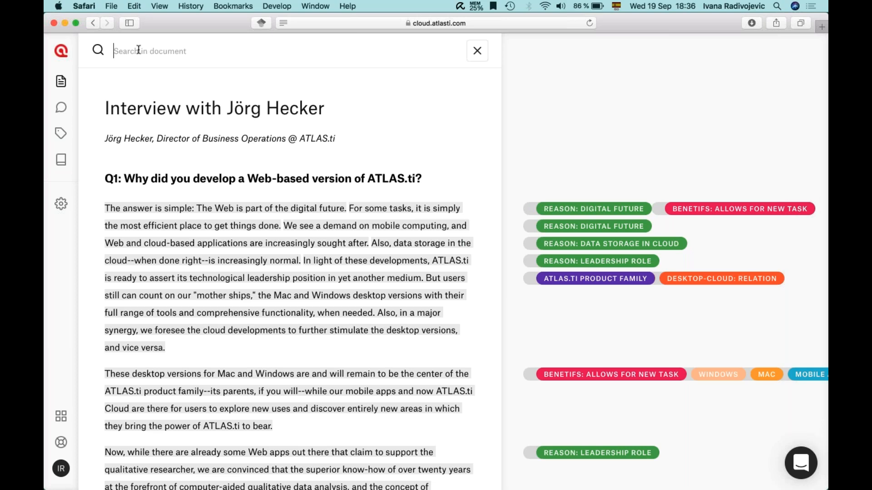
type("windows")
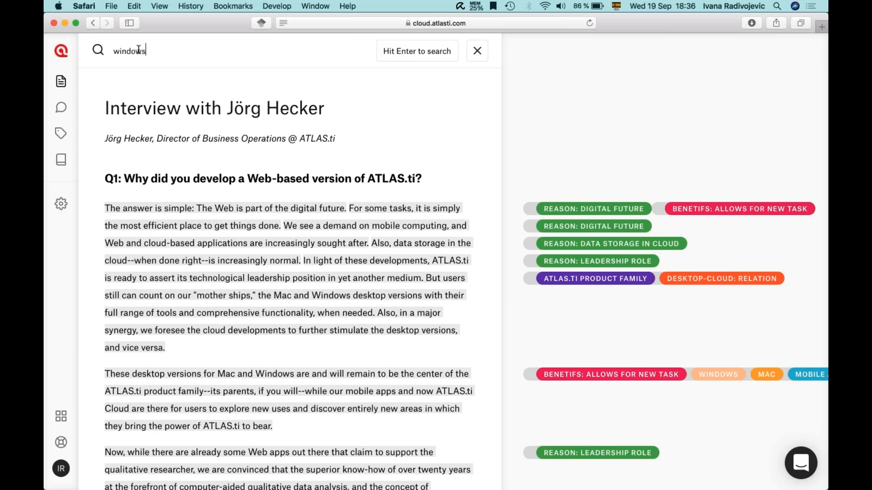
key("Return")
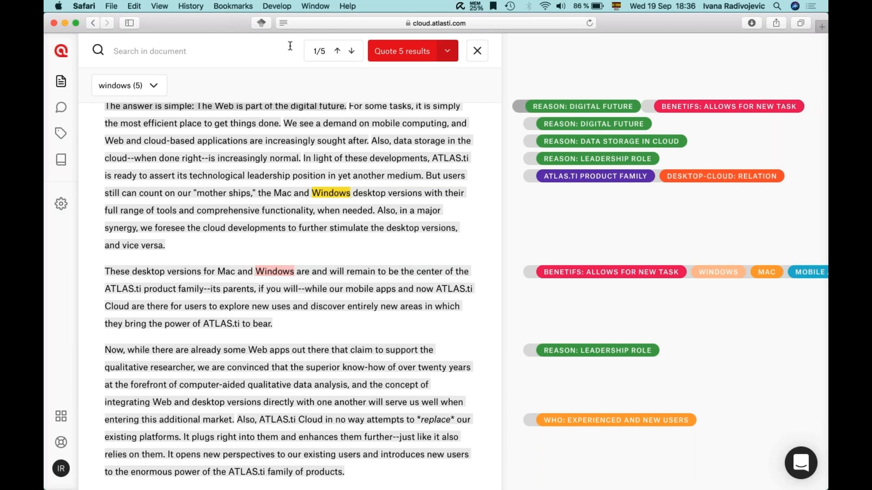
left_click(352, 54)
left_click(352, 53)
left_click(352, 54)
left_click(352, 55)
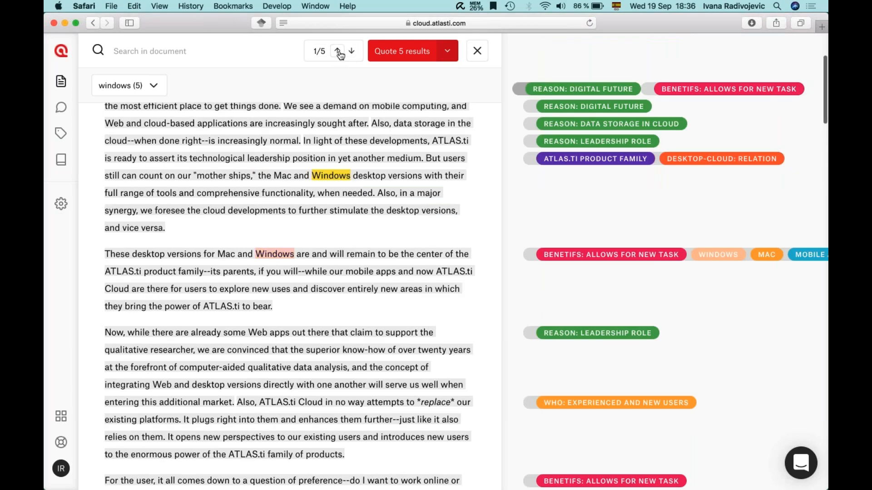
Step: Set the hits to be quoted as sentences, then cancel creating the quotations
left_click(447, 54)
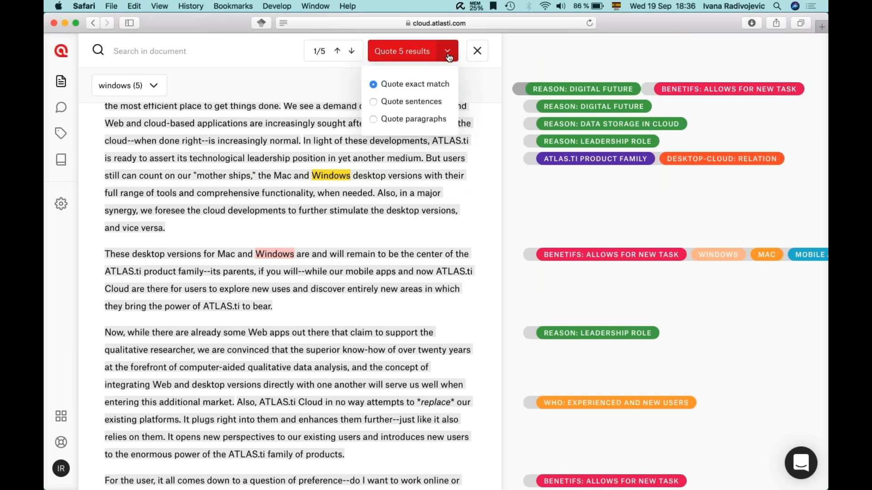
left_click(374, 102)
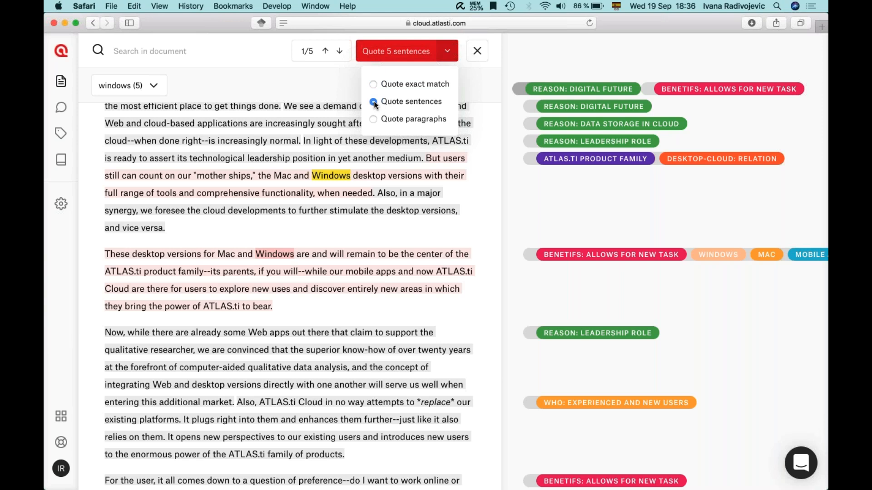
left_click(373, 119)
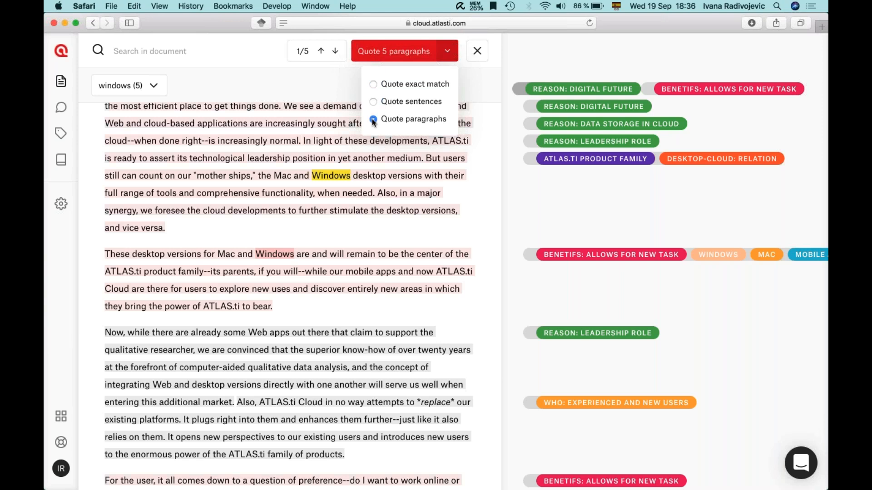
left_click(374, 102)
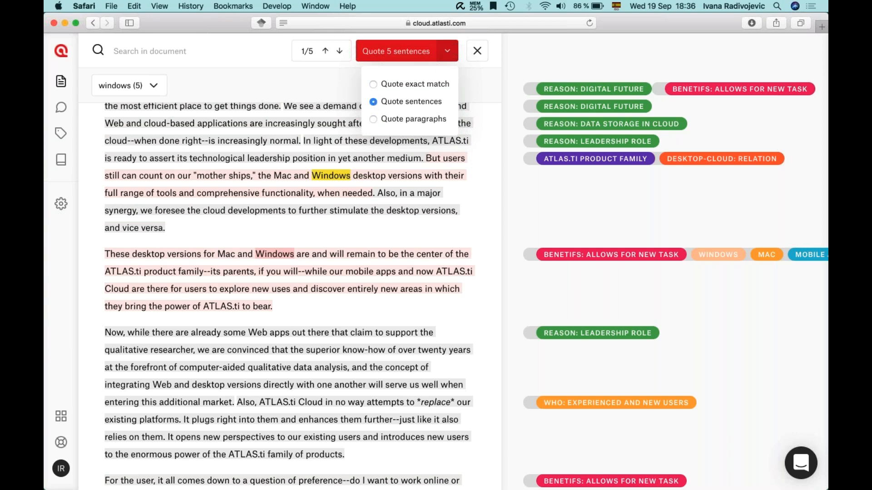
left_click(384, 53)
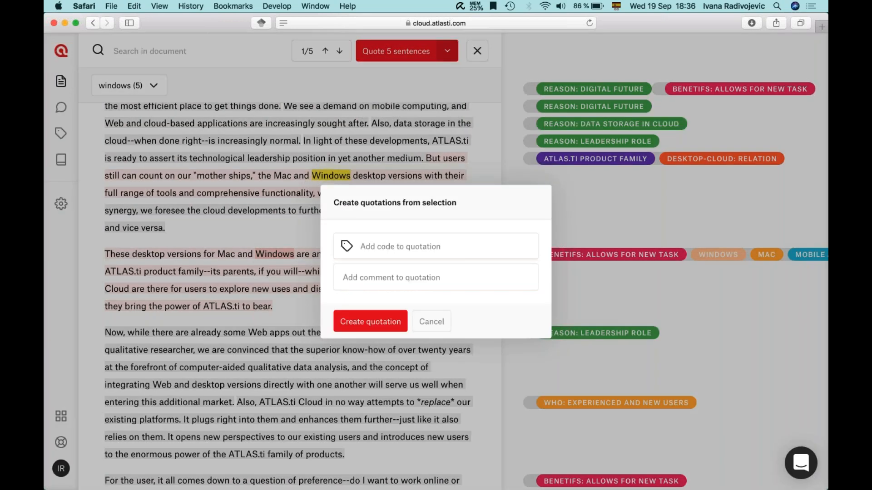
left_click(421, 323)
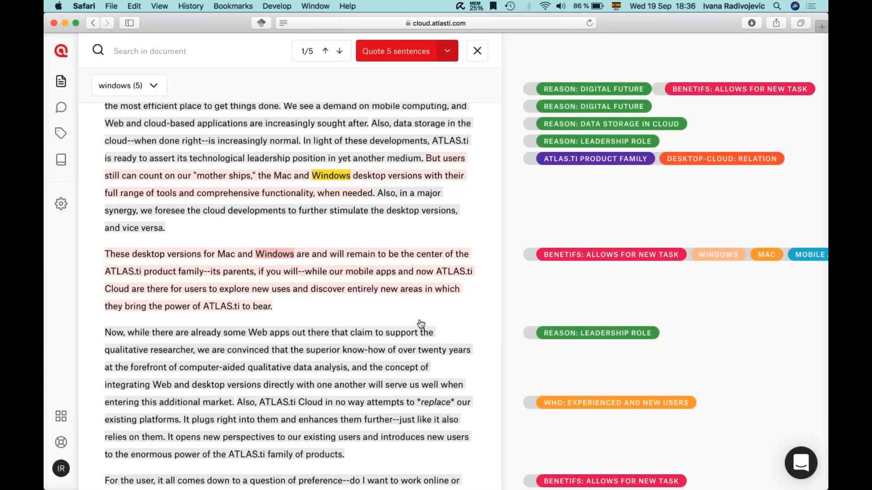
mouse_move(114, 88)
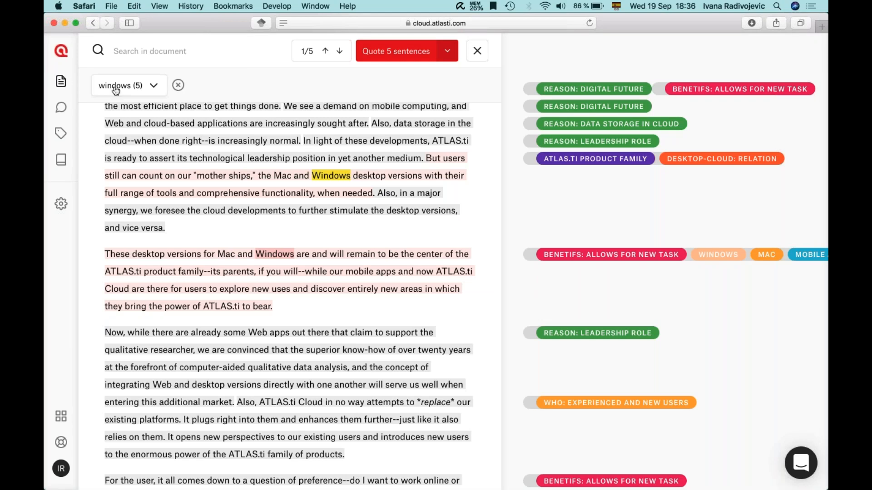
Step: Replace the windows search with a search for 'web' and list its matching terms
left_click(155, 87)
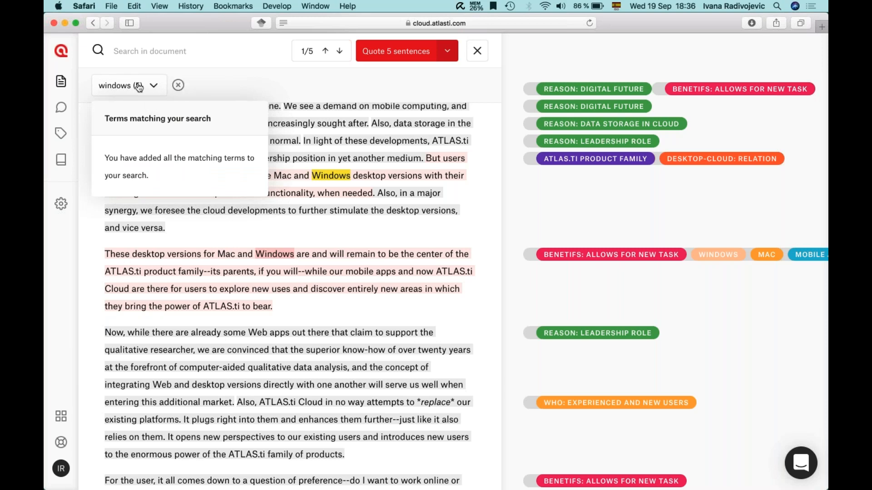
left_click(177, 86)
type("web")
key("Return")
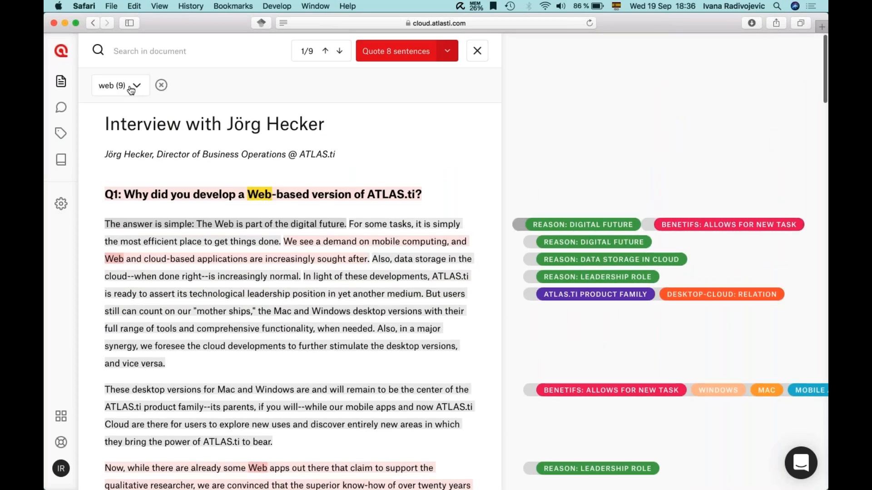
left_click(136, 84)
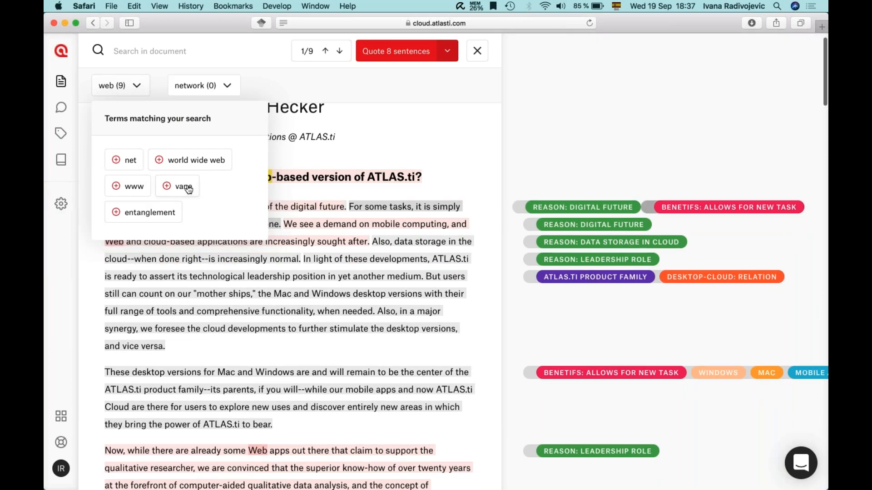
Step: Add net and internet as extra search terms alongside web and network
left_click(226, 86)
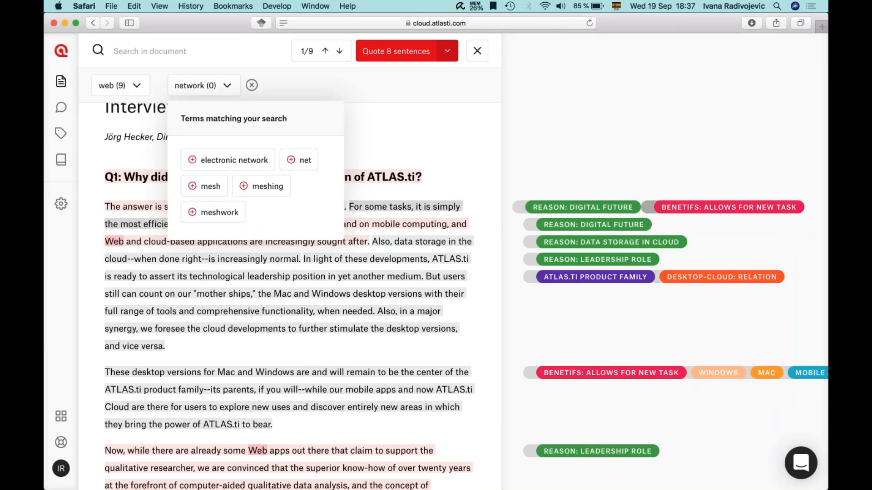
left_click(302, 161)
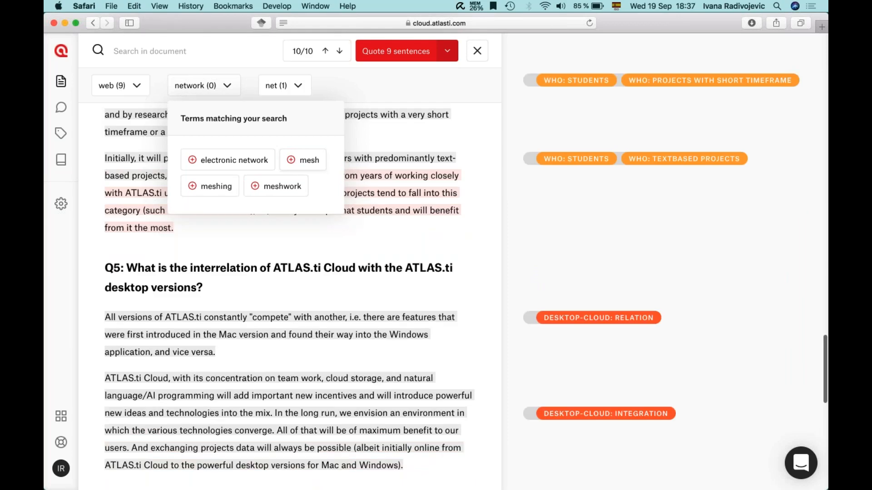
left_click(297, 86)
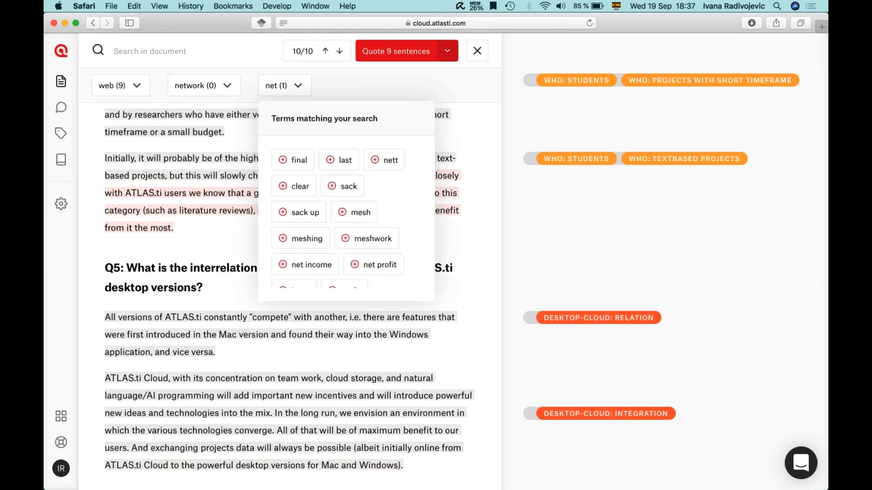
scroll(346, 240, "down", 3)
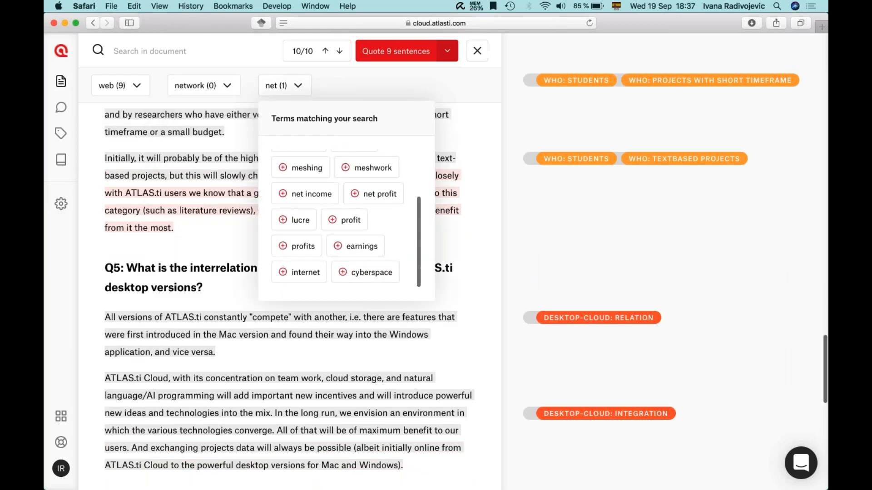
left_click(305, 272)
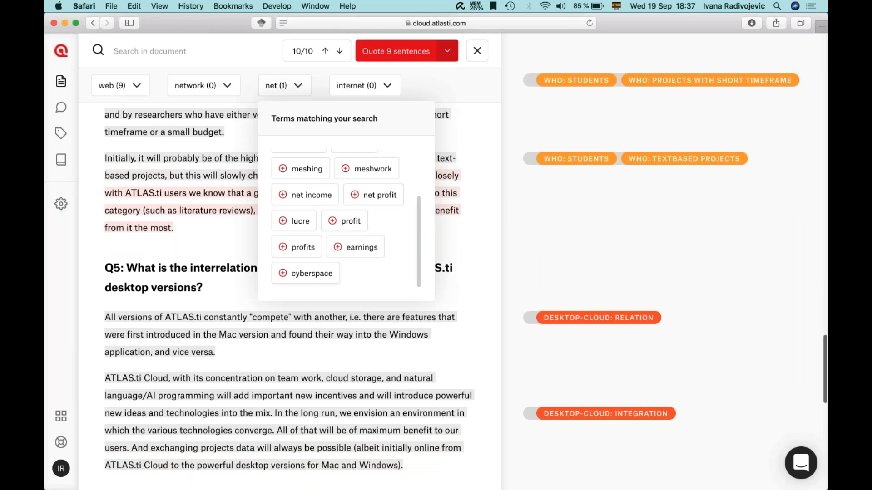
left_click(415, 85)
left_click(298, 86)
scroll(308, 252, "down", 3)
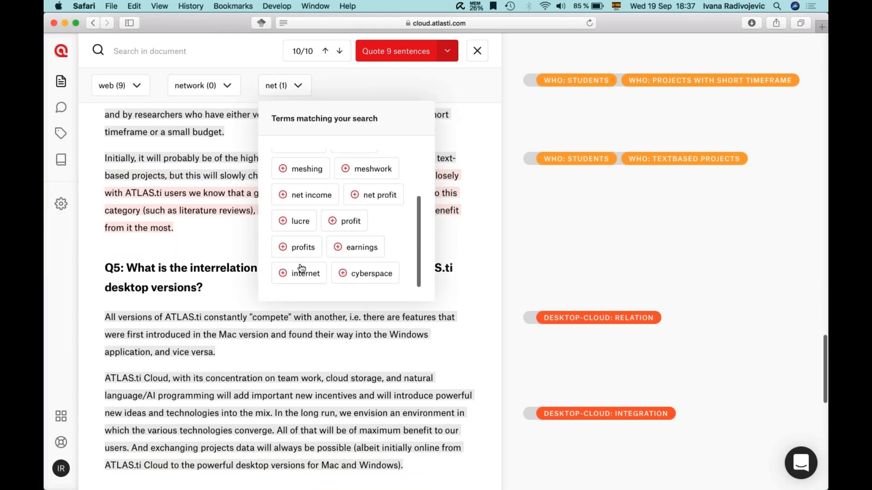
left_click(305, 273)
left_click(239, 56)
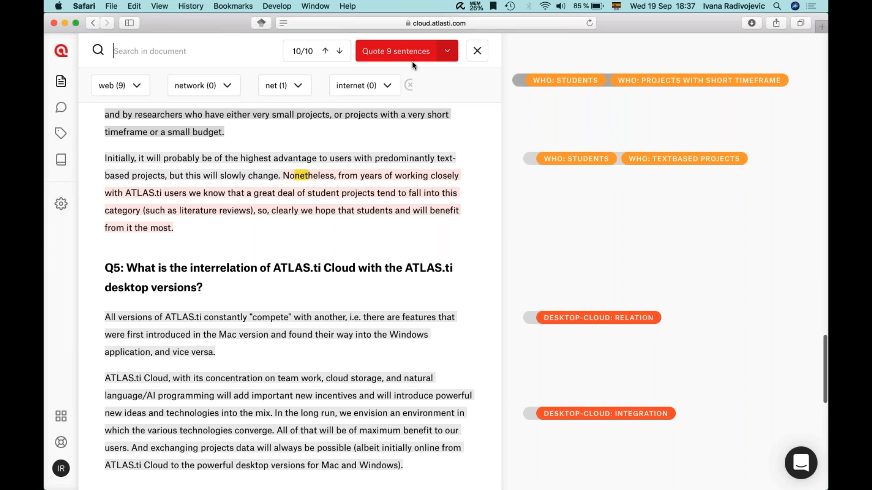
Step: Quote the 9 matching sentences and code them all with a new INTERNET code
left_click(397, 53)
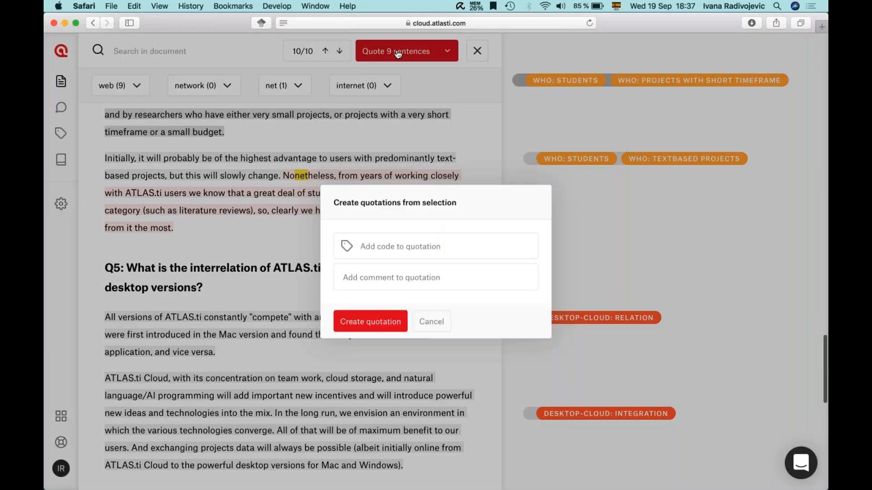
left_click(389, 245)
type("Internet")
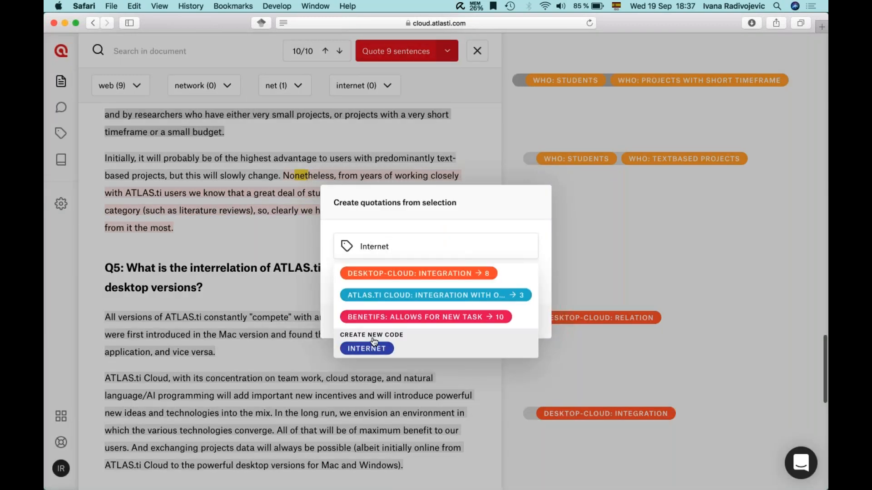
left_click(373, 348)
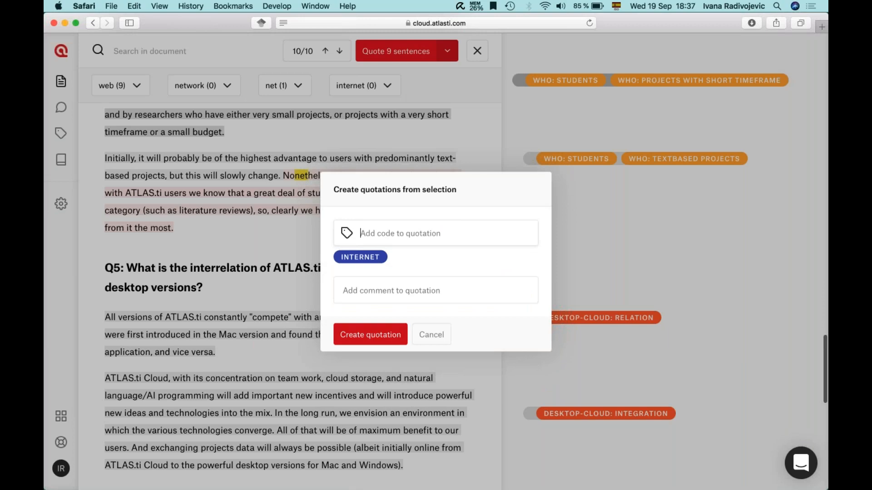
left_click(358, 338)
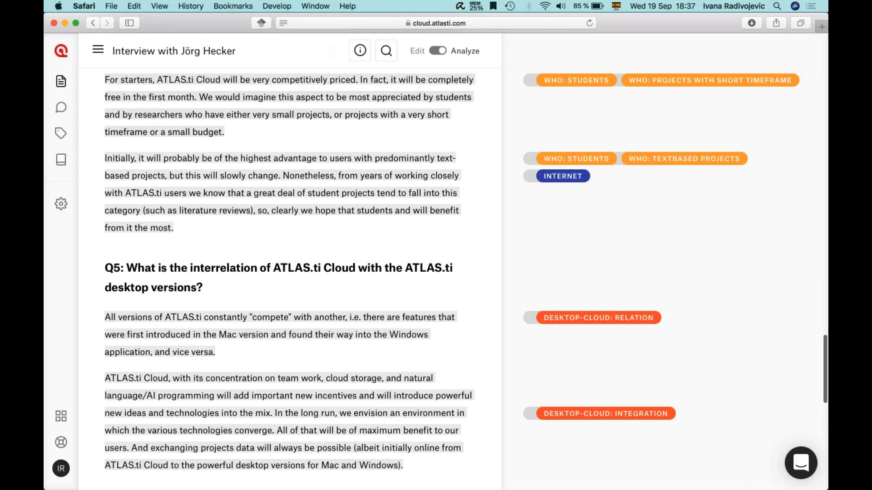
Step: Review the INTERNET codings from the top of the interview, then go to the project's Codes list
left_click(386, 50)
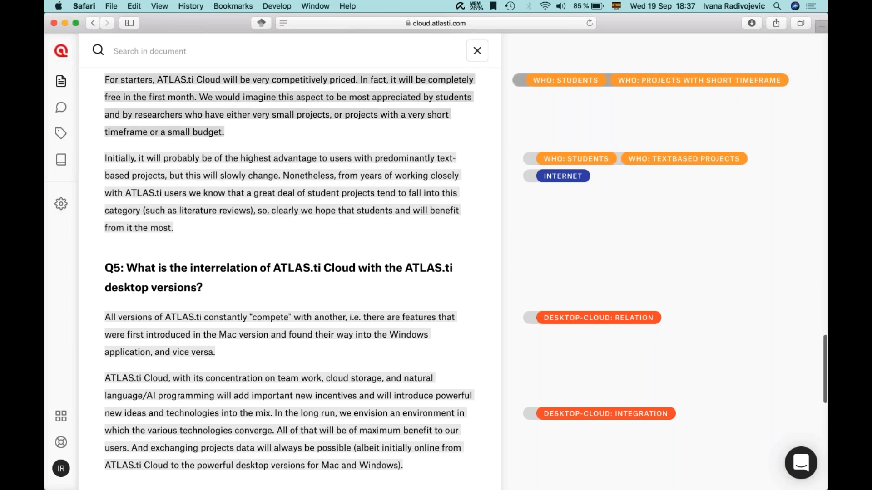
left_click(477, 50)
scroll(409, 182, "down", 1)
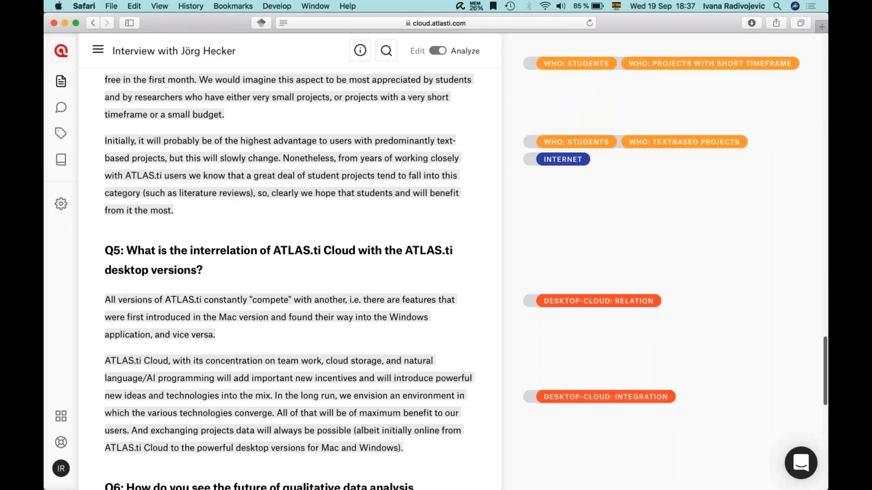
scroll(409, 182, "up", 15)
scroll(291, 273, "up", 15)
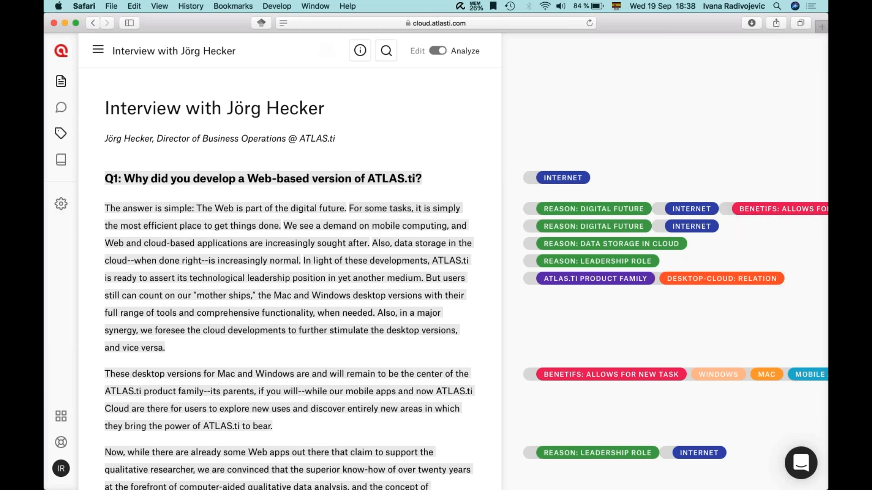
left_click(62, 132)
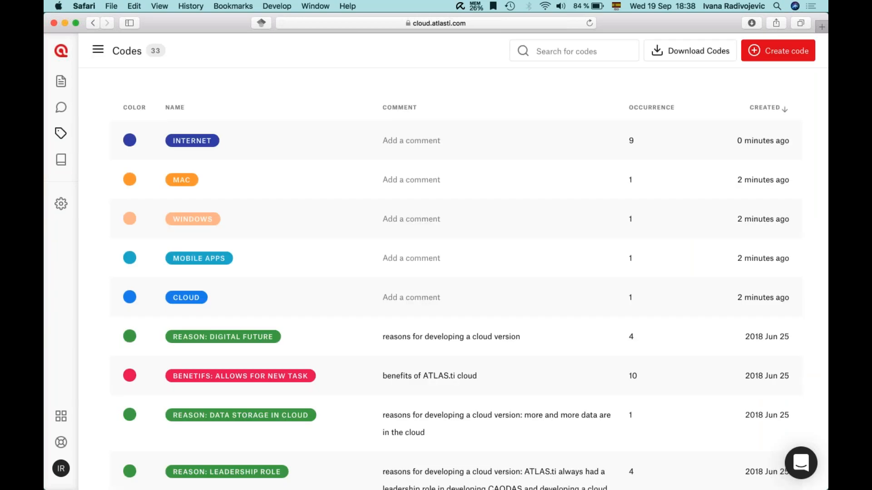
Step: Open the quotations for the BENEFITS: ALLOWS FOR NEW TASK code from the Codes list
scroll(209, 351, "down", 1)
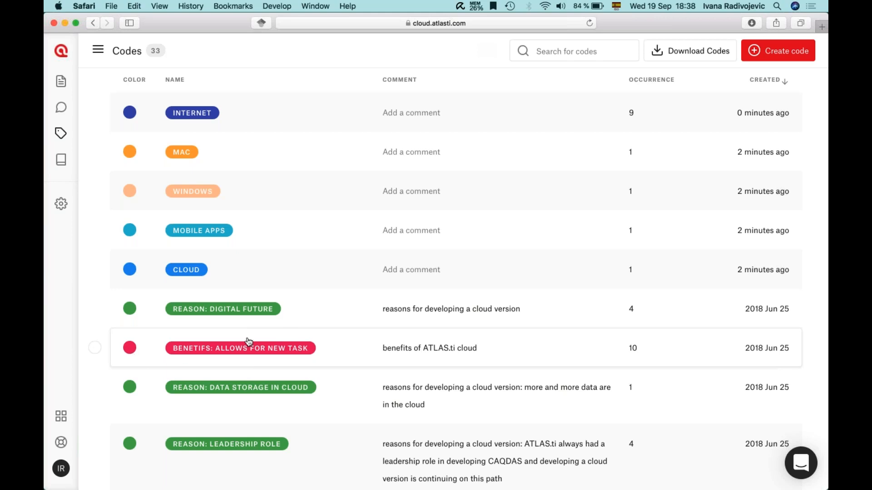
left_click(336, 349)
scroll(336, 350, "down", 5)
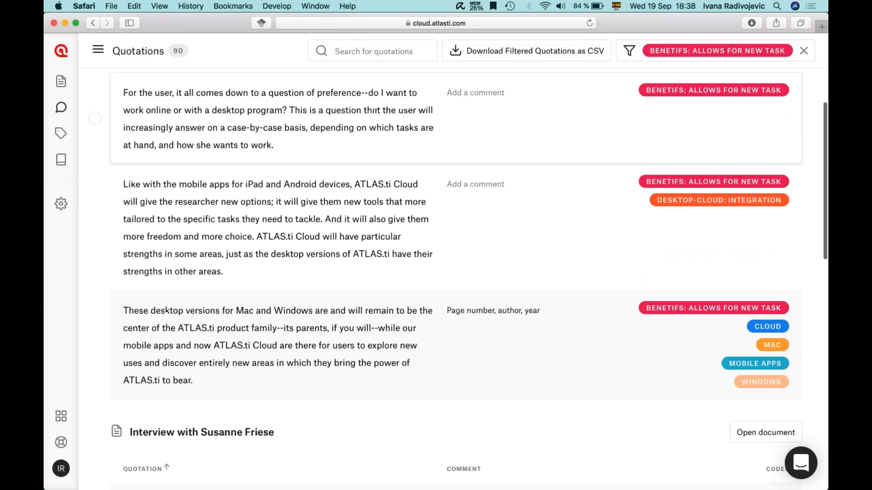
Step: Export the filtered quotations to a CSV file and go back to the list of 33 codes
scroll(711, 191, "up", 5)
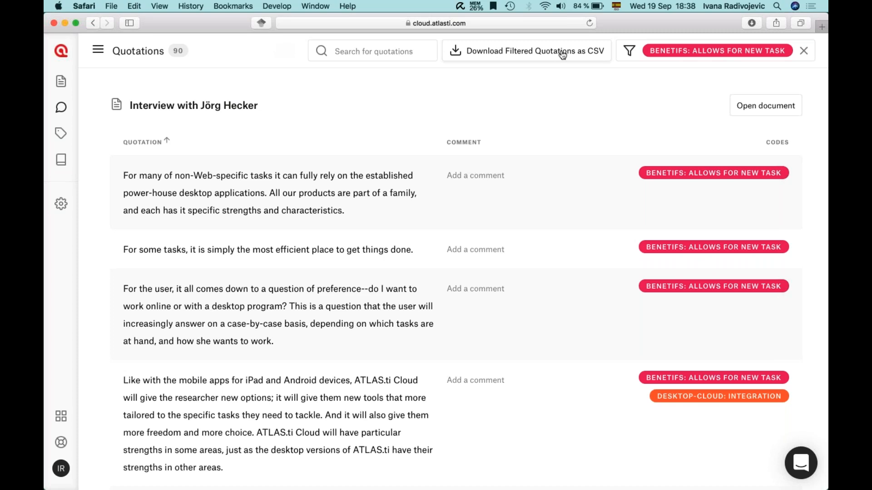
left_click(502, 56)
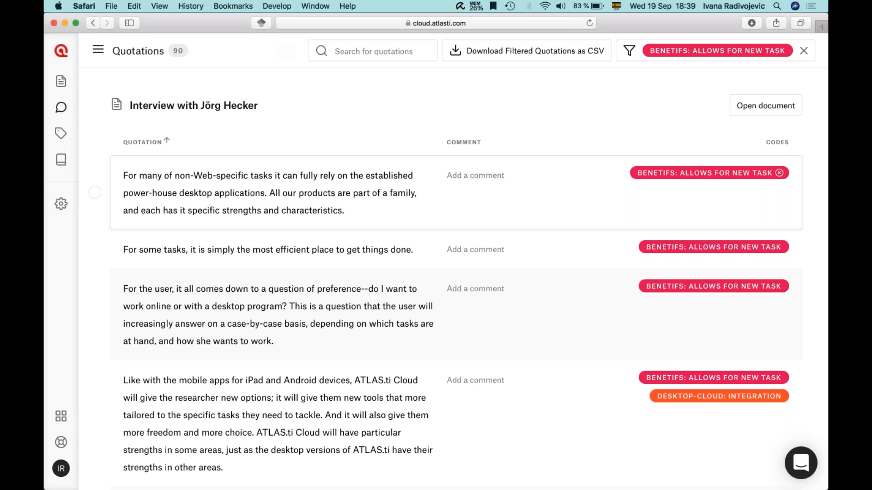
left_click(61, 135)
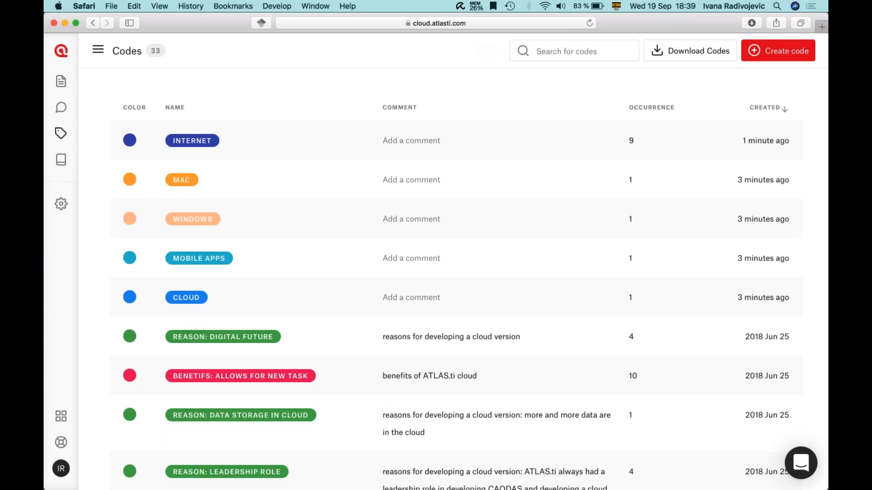
Step: Save all 33 project codes as a QDC file from the Download Codes menu
left_click(677, 54)
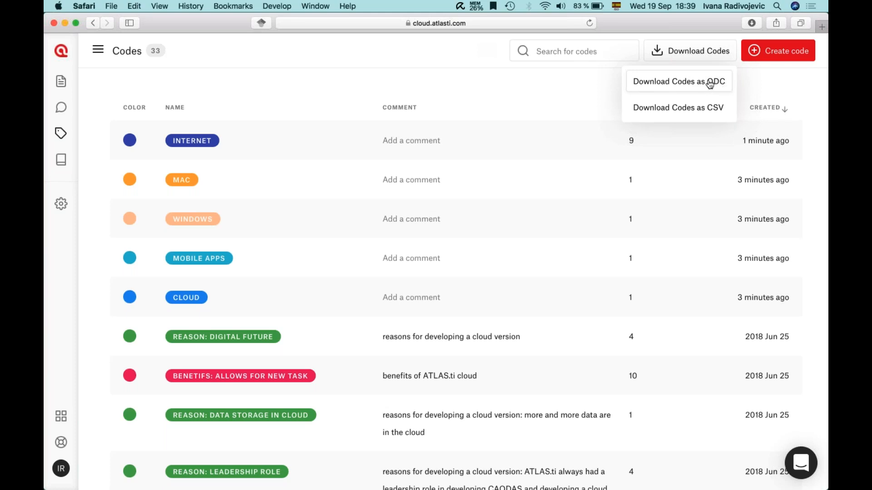
left_click(710, 84)
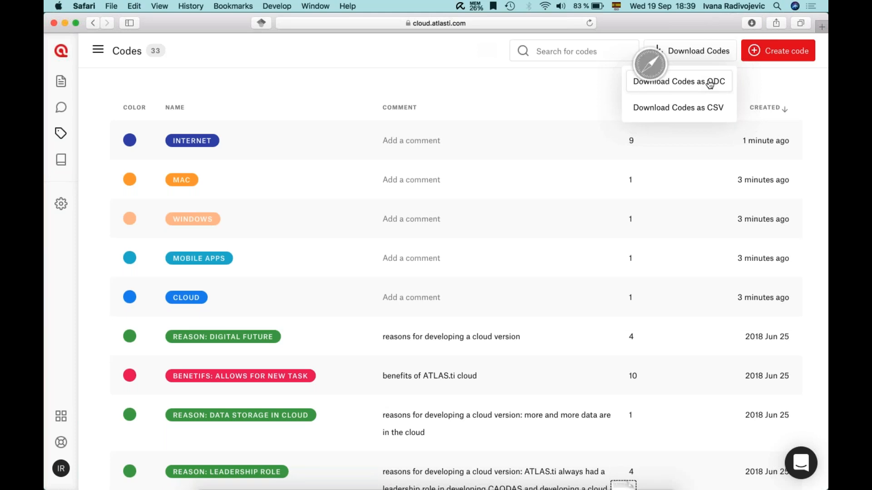
scroll(377, 236, "down", 10)
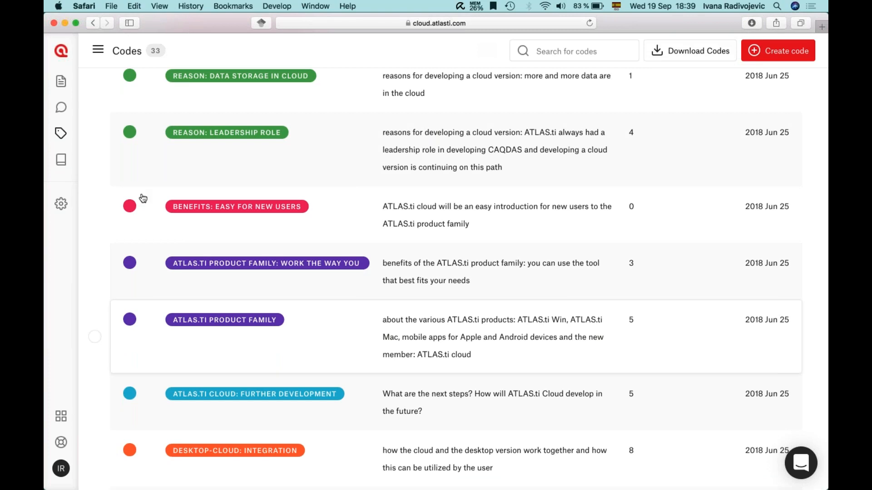
scroll(373, 353, "up", 10)
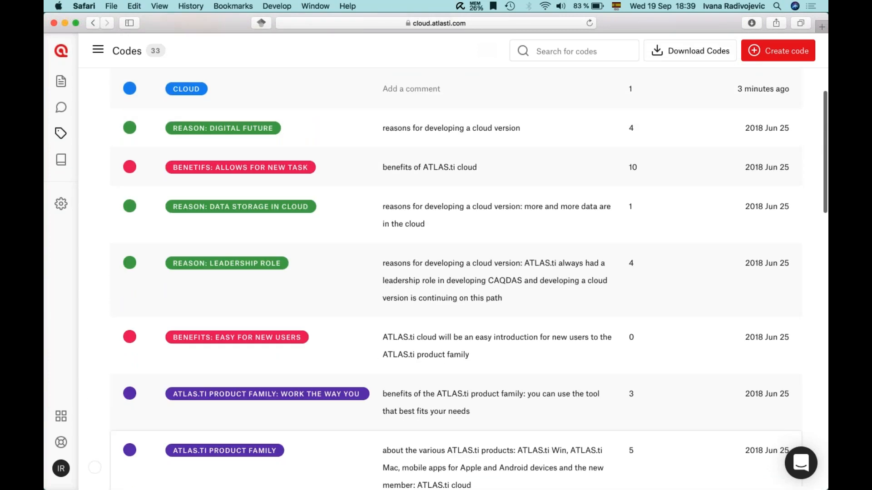
Step: Add the comment 'Operational definition' to the CLOUD code
left_click(399, 297)
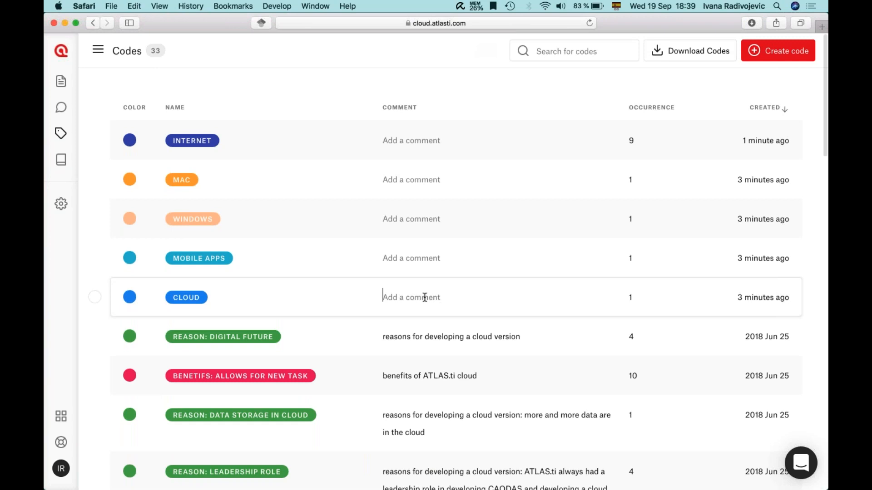
type("Operational definition")
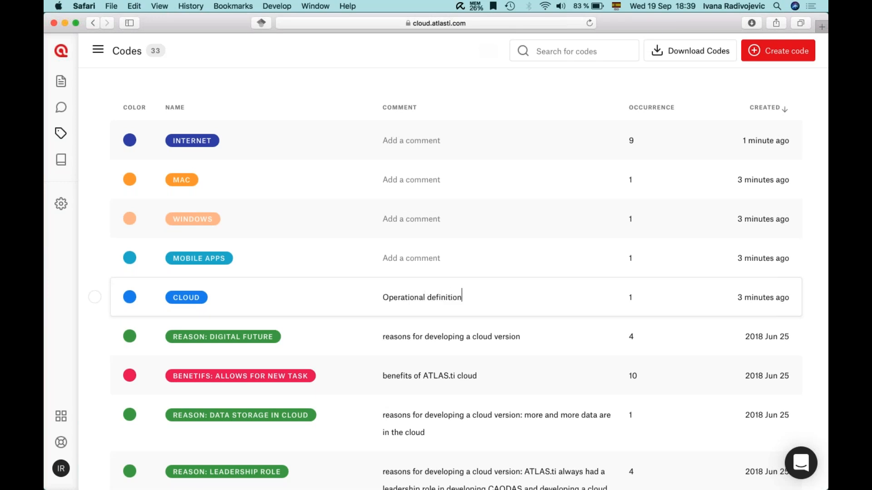
left_click(400, 258)
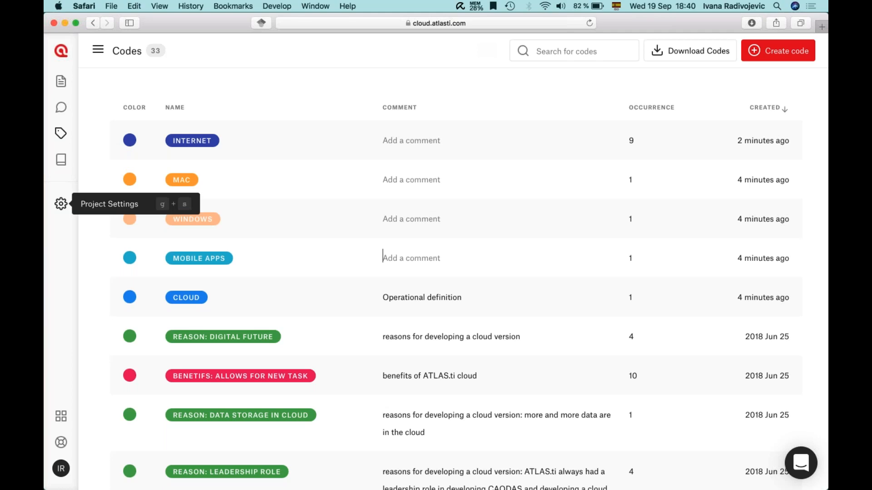
Step: View the Manage project export and settings page, then switch to the Memos list
left_click(61, 204)
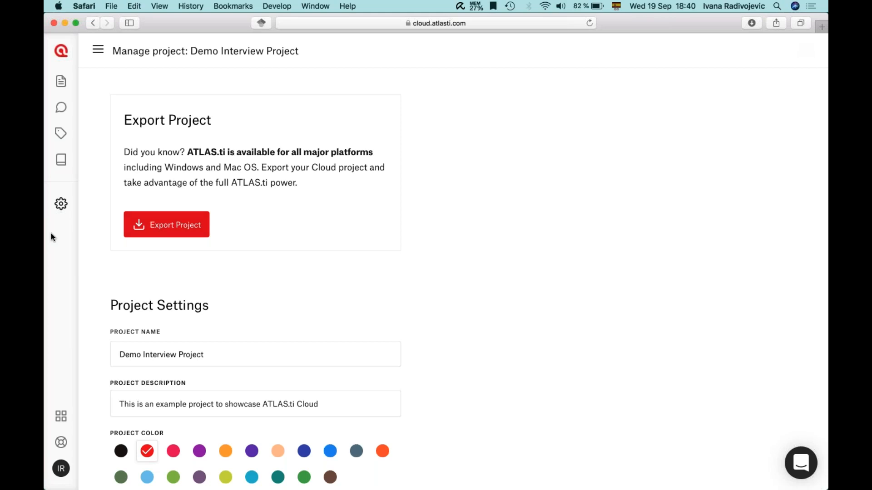
left_click(61, 159)
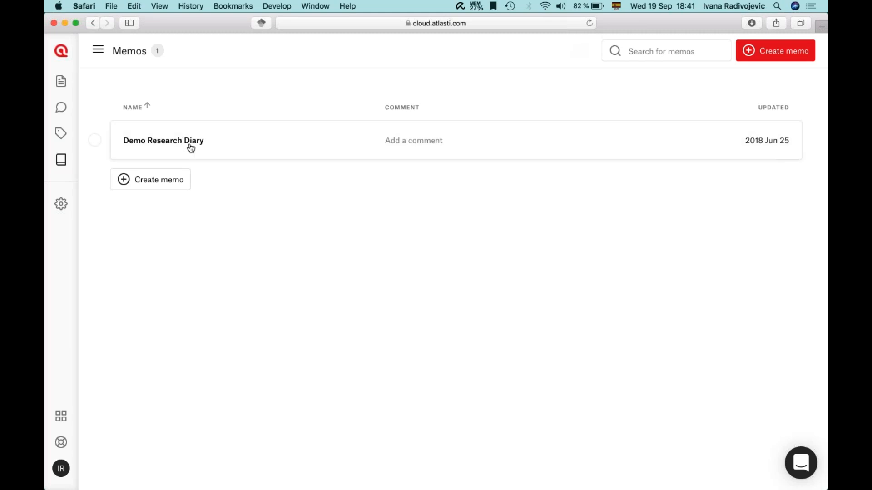
Step: Add an underlined 'September 19th, 2018' date line at the top of Demo Research Diary
left_click(224, 152)
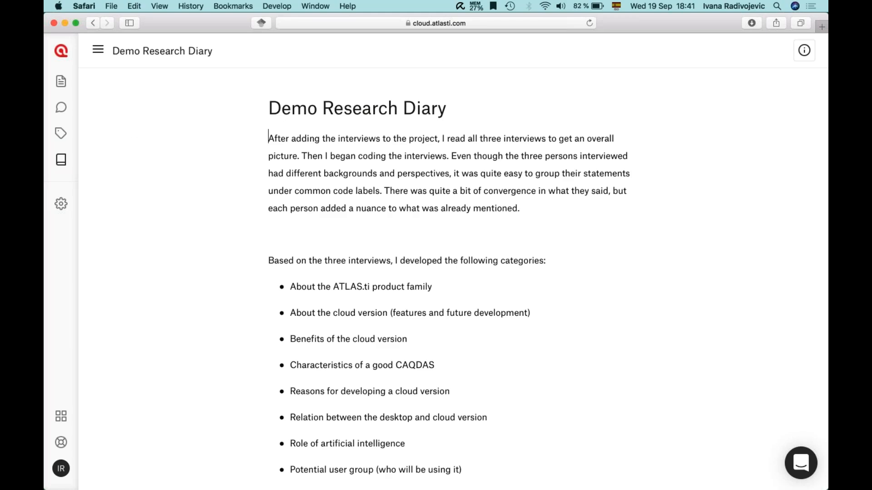
key("Return")
key("Return")
key("Return")
key("Up")
key("Up")
type("September")
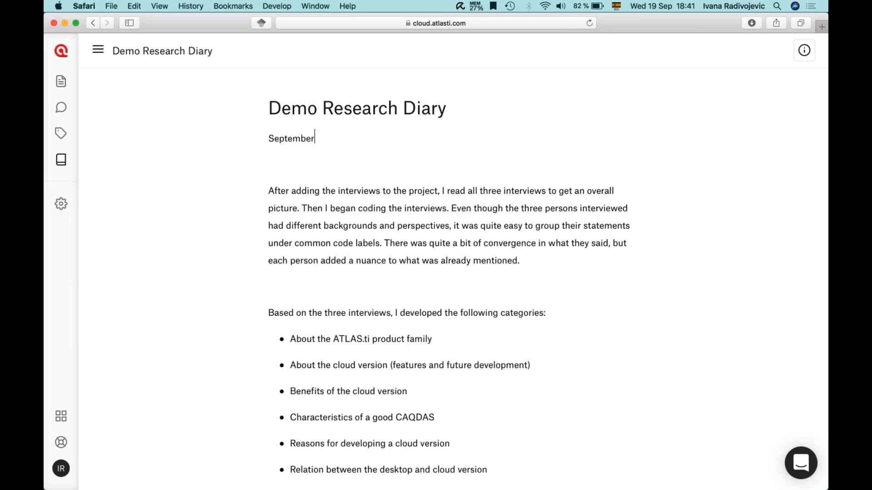
type(" 19th, 2018")
triple_click(297, 139)
left_click(352, 161)
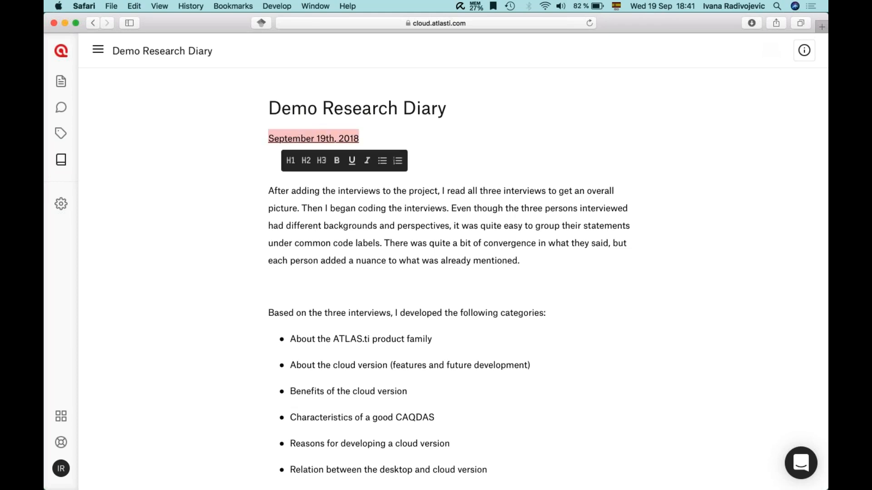
left_click(374, 142)
Step: Write the diary note on adding interviews, auto-coding the data and exporting the code book
key("Return")
type("Today I added the interviews and ")
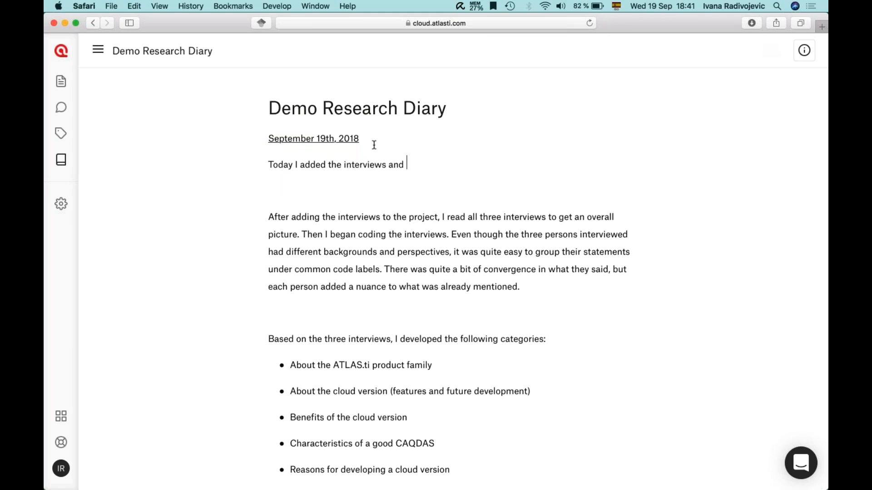
type("continued coding the cda")
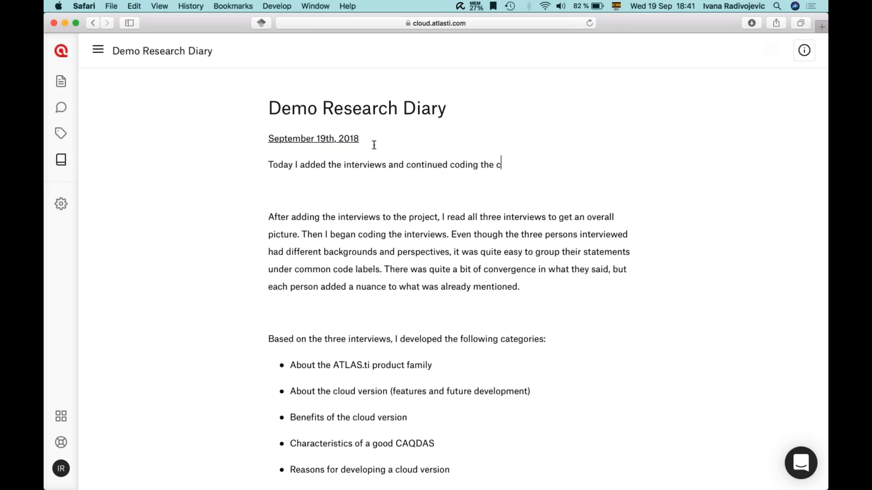
key("BackSpace")
key("BackSpace")
key("BackSpace")
type("data using auto-coding")
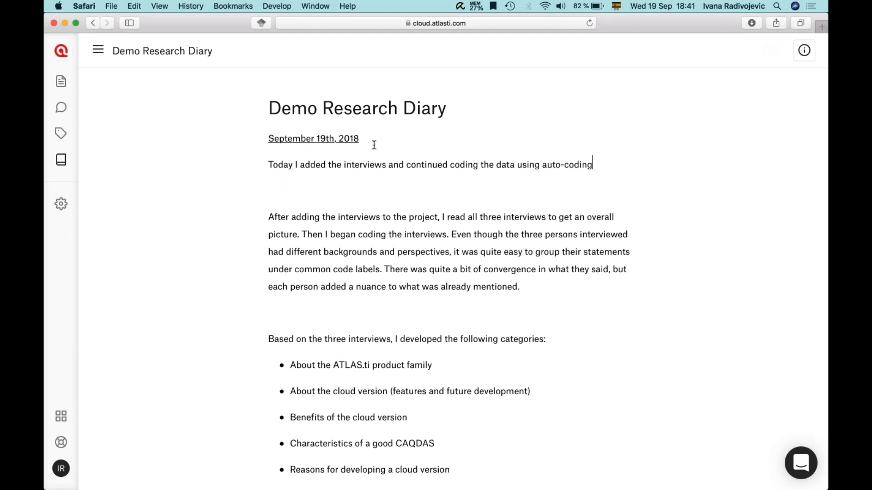
type(". I exported the code book...")
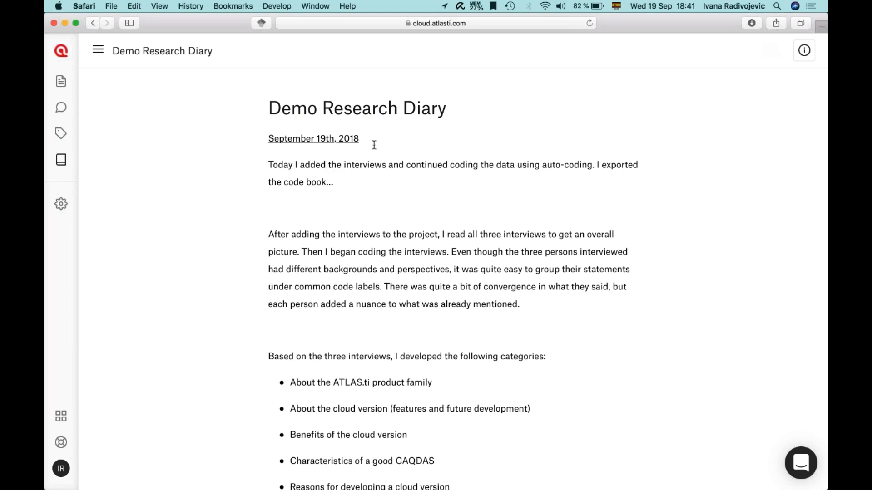
left_click(62, 161)
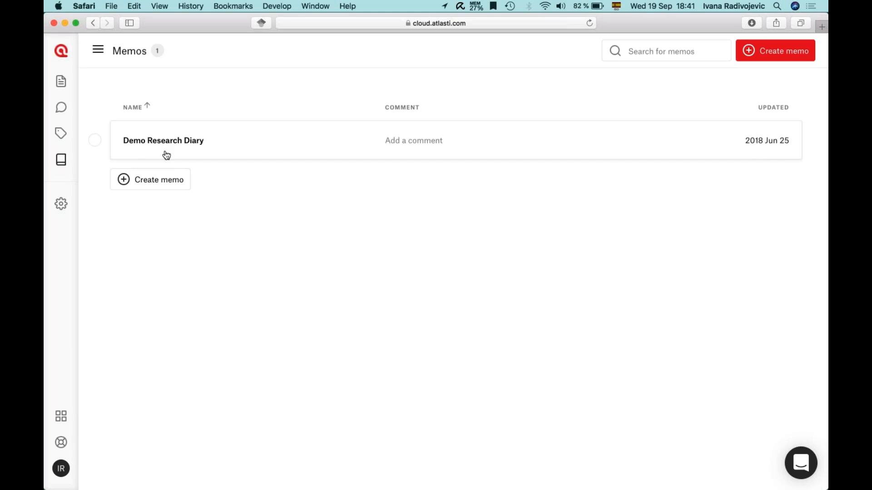
Step: Create memo 'Data analysis' with body 'Write any descriptions, reflections, analyses, ideas, questions, to-do's...'
left_click(138, 186)
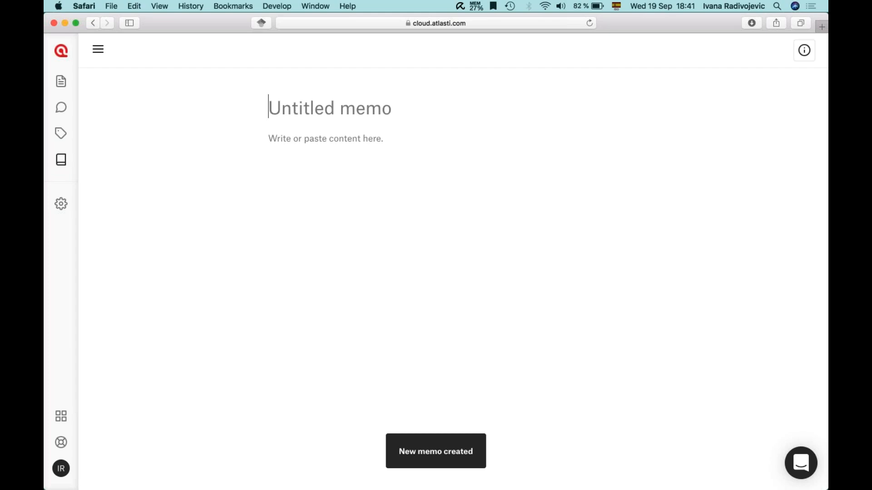
type("Data an")
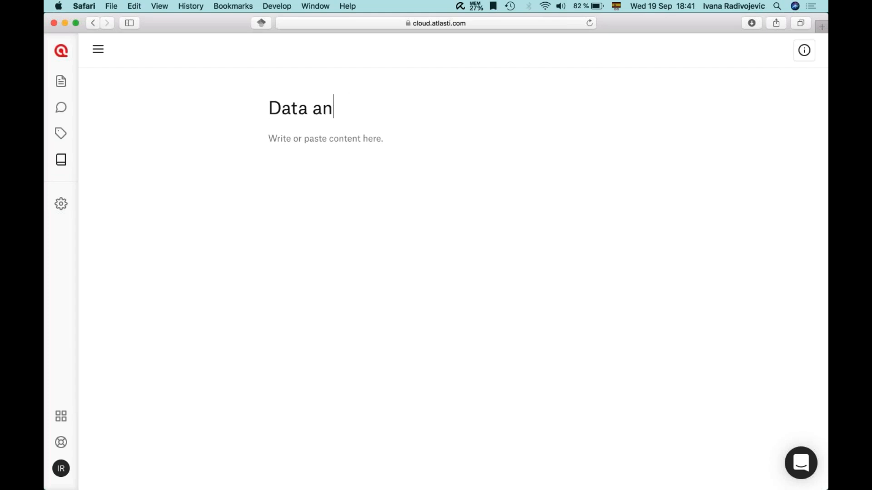
type("alysis")
left_click(352, 169)
type("Wirte")
key("BackSpace")
key("BackSpace")
key("BackSpace")
key("BackSpace")
type("rite any desc")
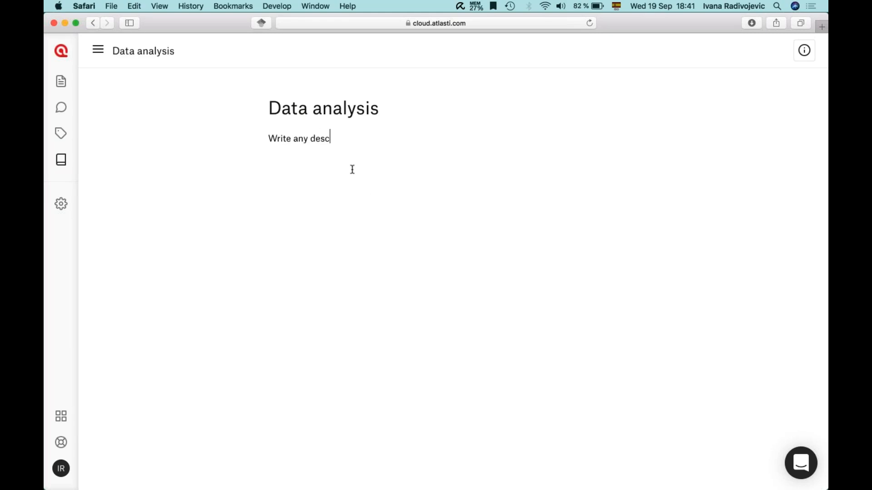
type("riptions, relfe")
key("BackSpace")
key("BackSpace")
key("BackSpace")
type("flections, analyses, ")
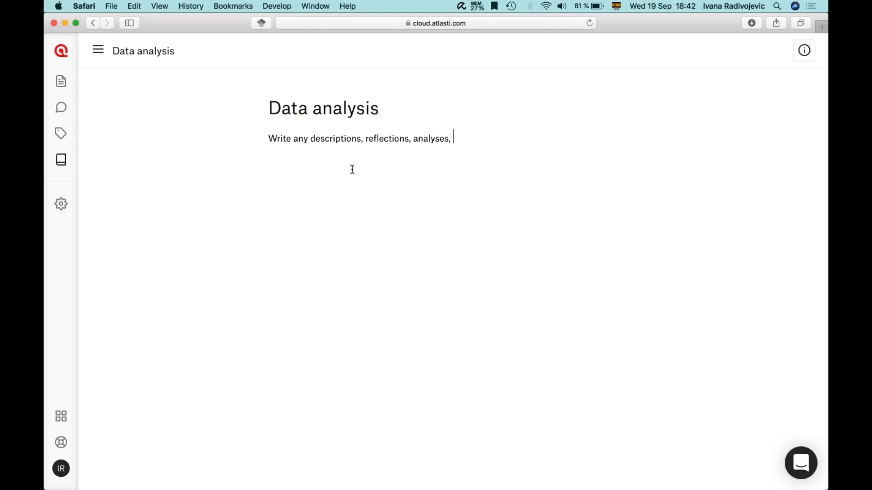
type("ideas, questions, to-")
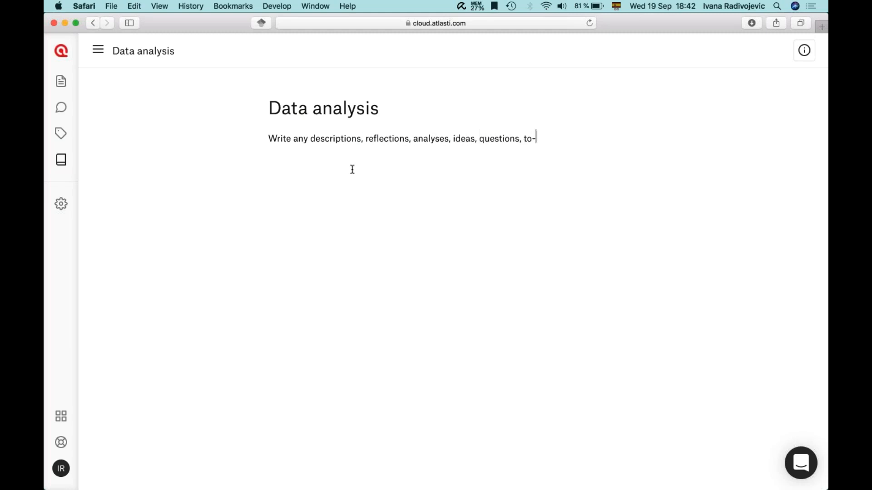
type("do's,...")
Step: Glance at the support chat, then open the Help Center in a new tab via the lifebuoy menu
left_click(802, 462)
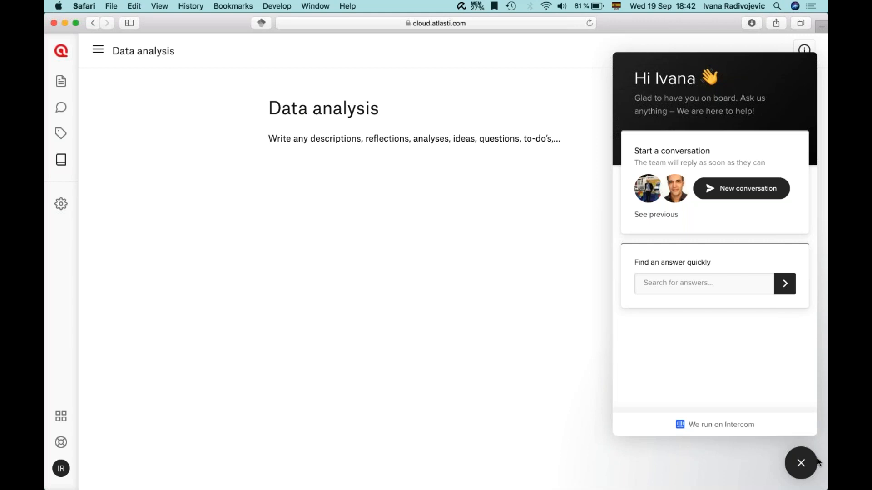
left_click(801, 463)
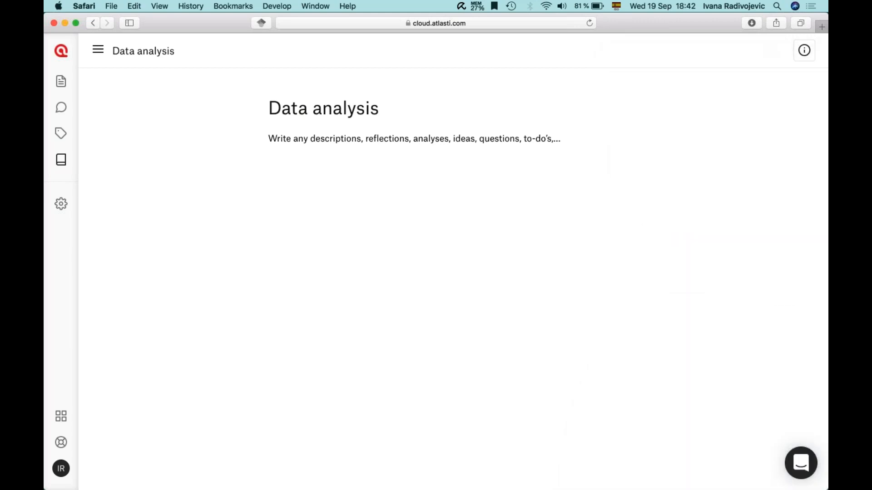
left_click(61, 442)
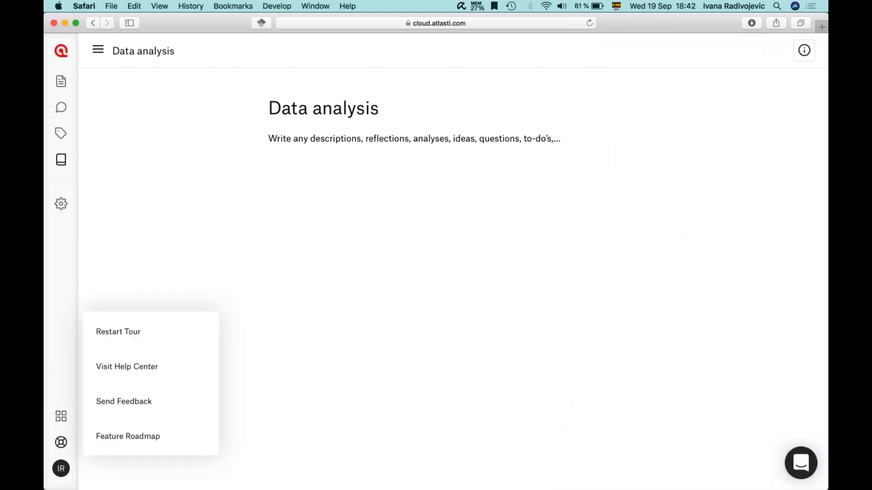
left_click(126, 369)
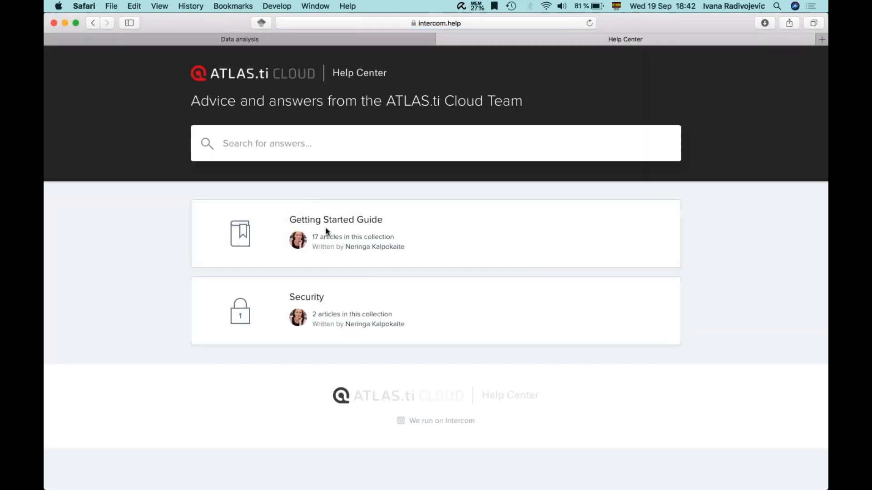
Step: Browse the Getting Started Guide articles, then show the help options on the Data analysis memo
left_click(347, 221)
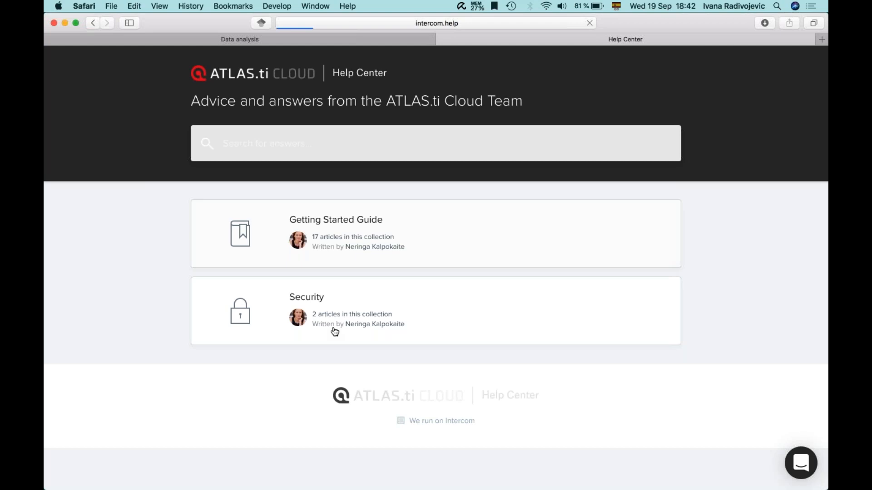
scroll(335, 366, "down", 5)
scroll(336, 366, "down", 15)
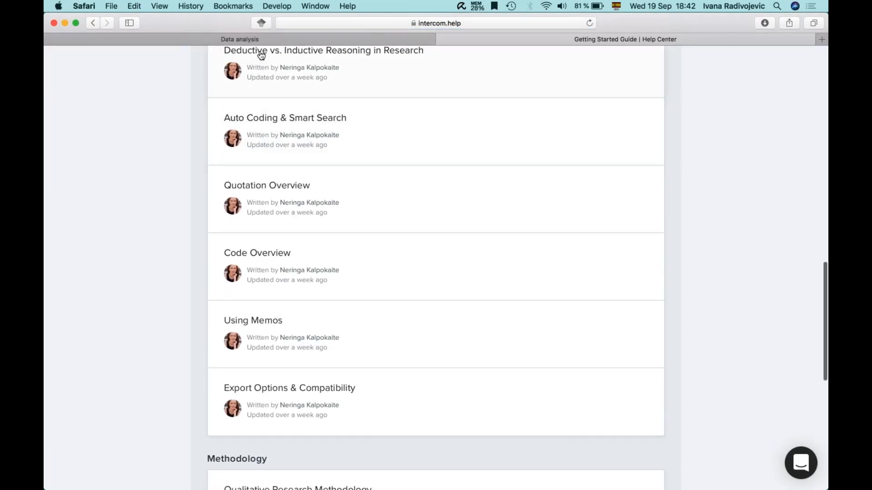
left_click(249, 39)
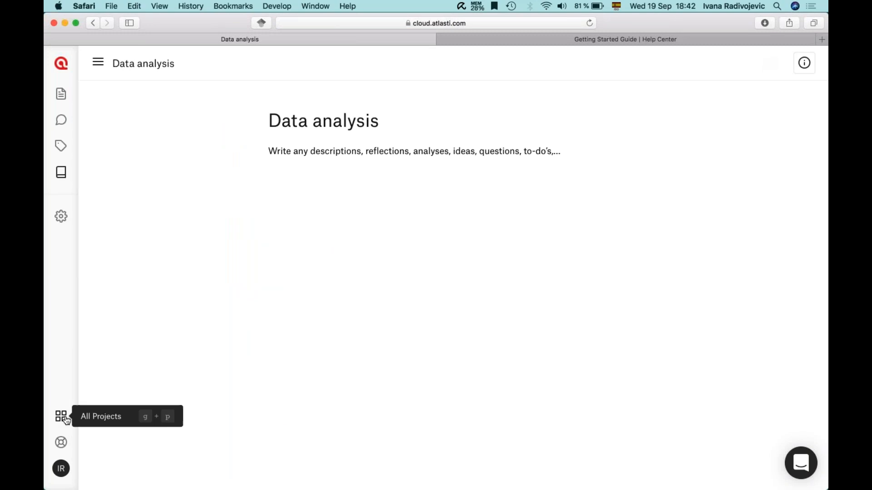
left_click(61, 442)
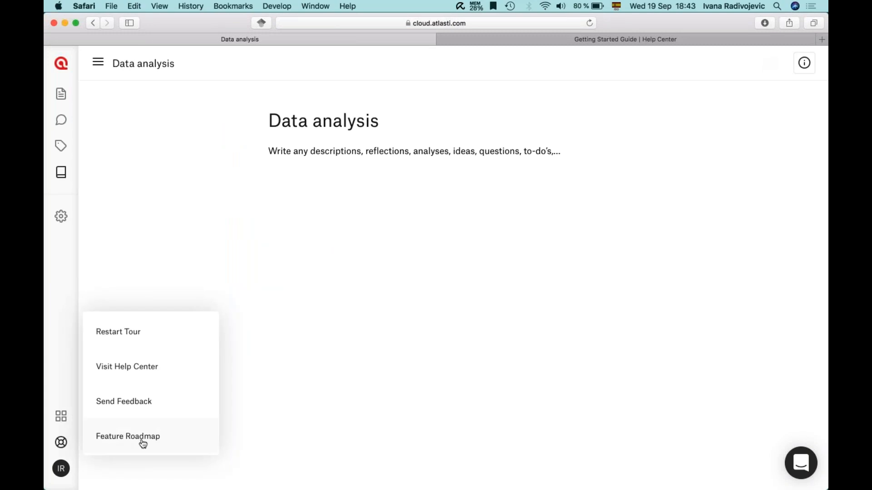
Step: Open the ATLAS.ti Roadmap, read the Live Team collaboration card, then return to the Data analysis memo
left_click(109, 440)
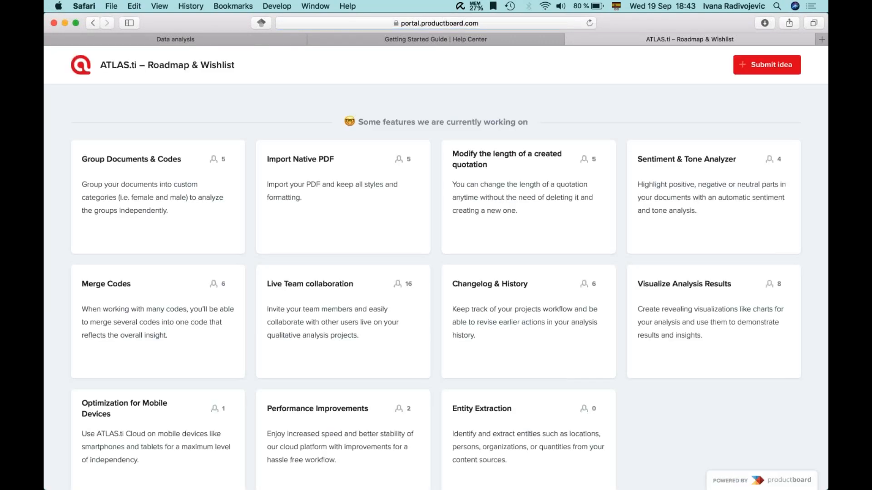
scroll(659, 414, "down", 2)
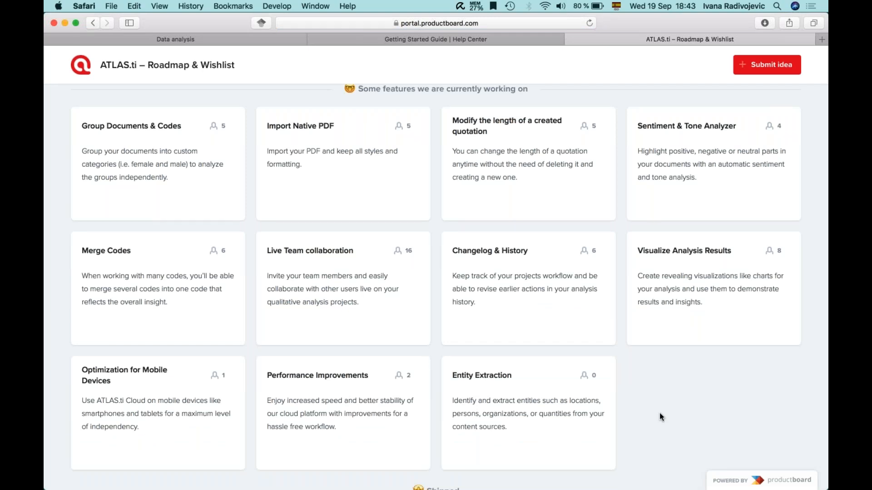
scroll(659, 412, "up", 2)
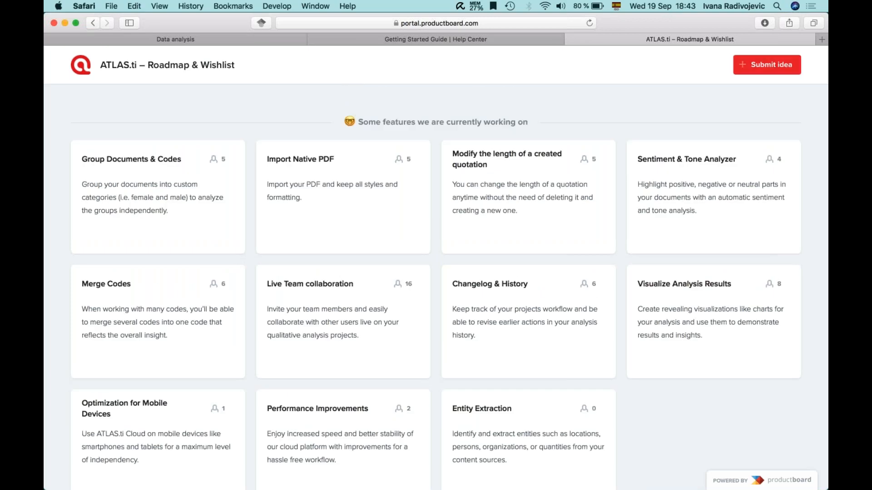
scroll(189, 173, "down", 2)
scroll(490, 173, "down", 1)
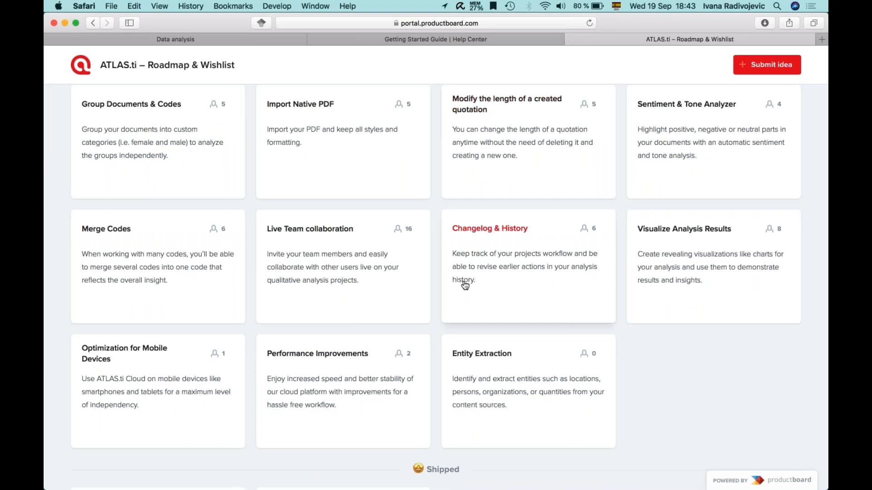
left_click(311, 237)
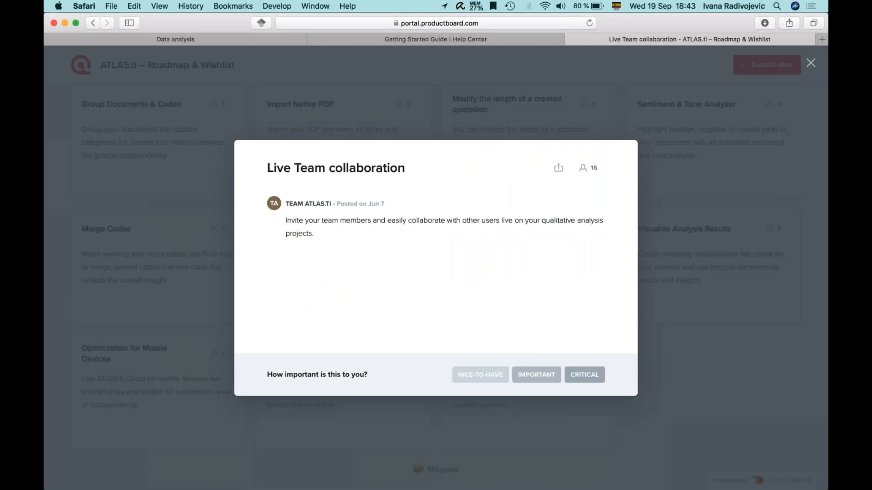
left_click(685, 285)
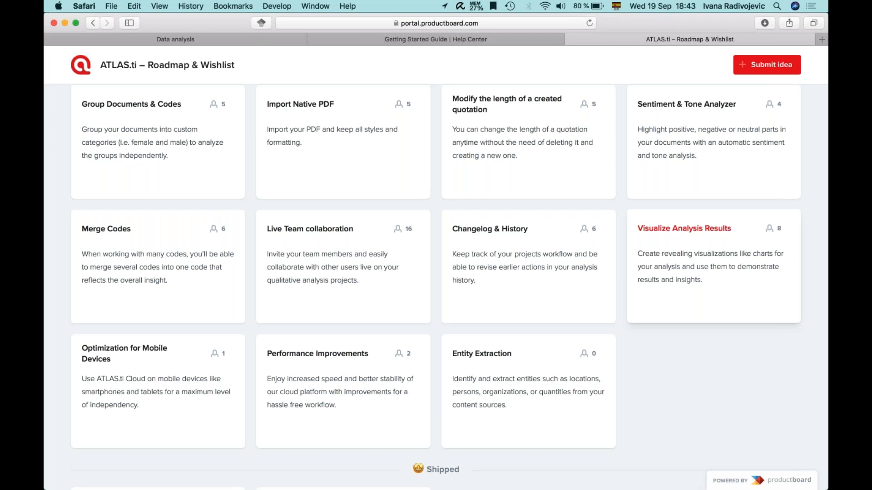
scroll(713, 295, "up", 2)
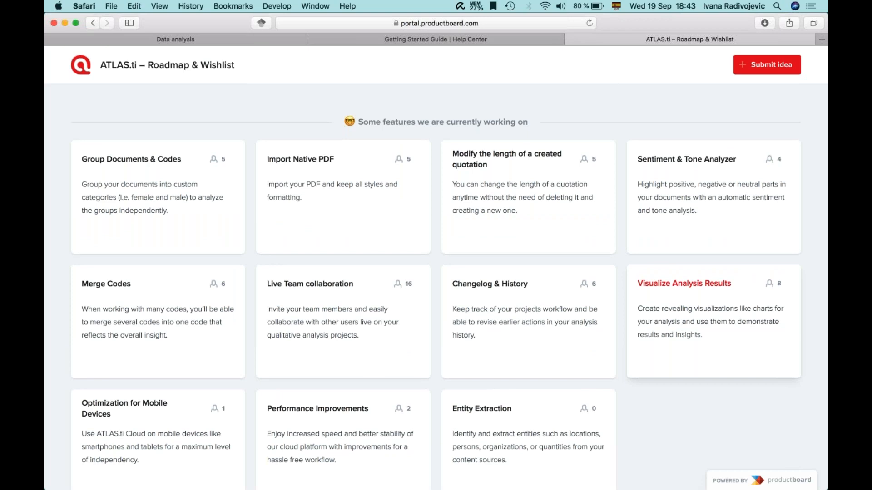
left_click(247, 39)
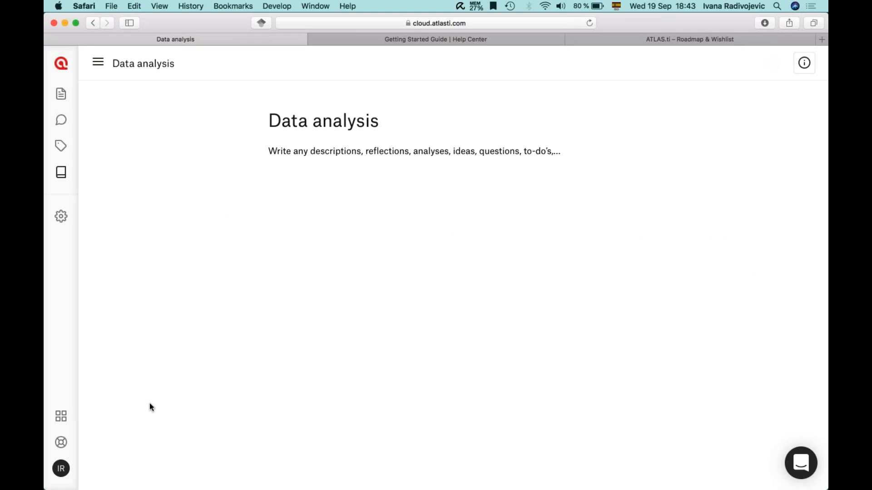
Step: Open the Manage project settings page for Demo Interview Project
left_click(814, 39)
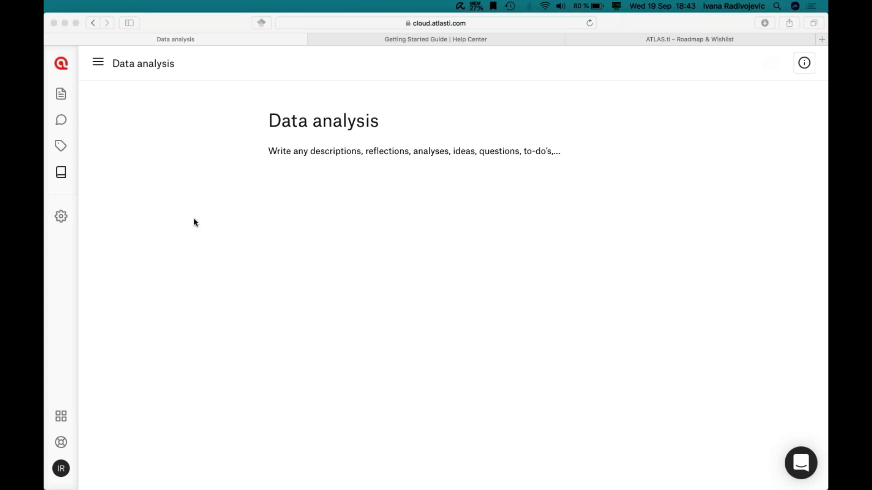
left_click(55, 299)
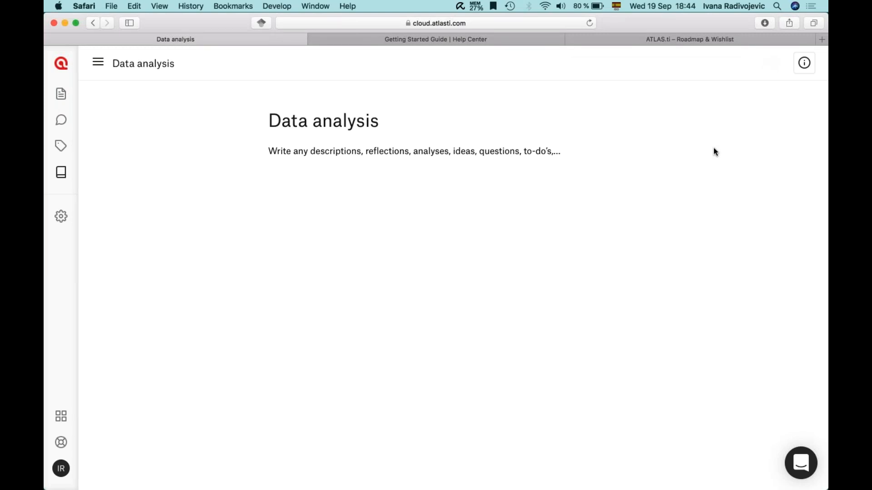
left_click(654, 49)
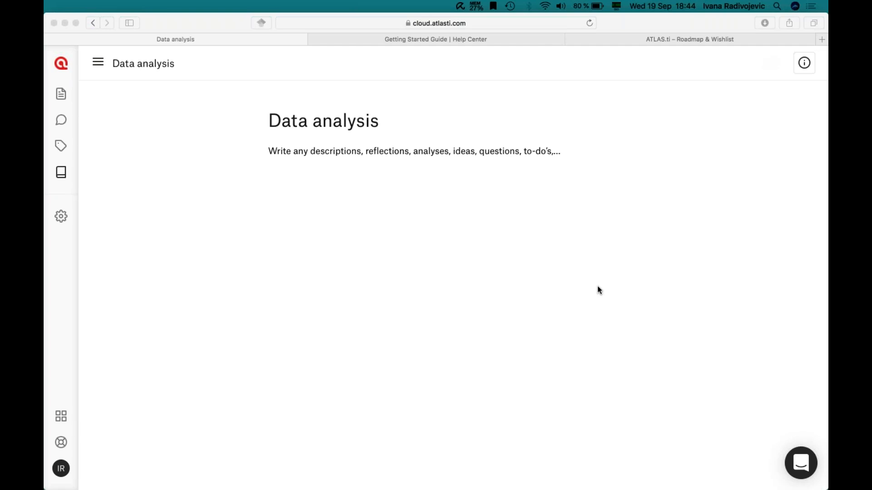
left_click(468, 218)
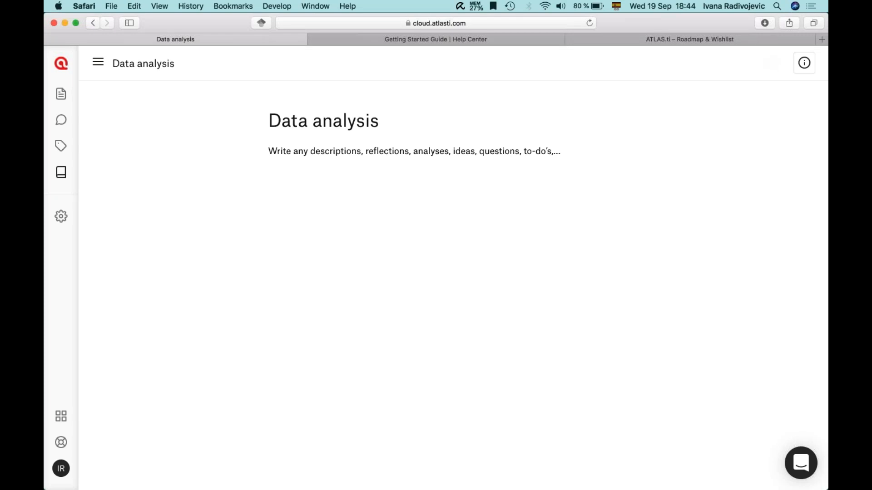
left_click(60, 216)
Step: Look over the Roadmap page, then close the Getting Started Guide tab and return to Data analysis
mouse_move(508, 486)
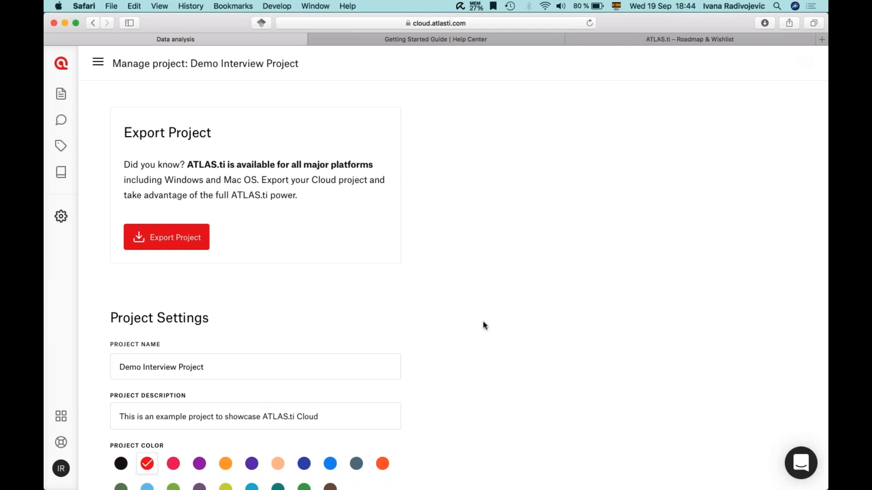
left_click(620, 38)
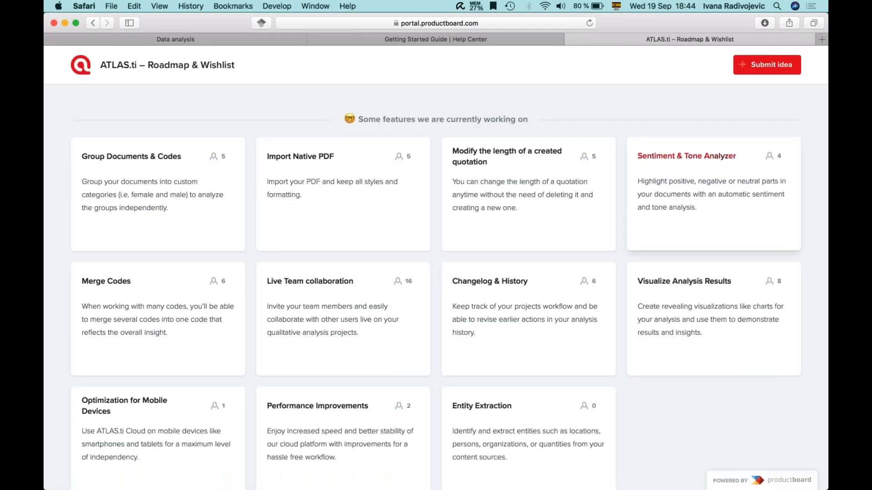
scroll(656, 317, "down", 2)
scroll(655, 332, "down", 5)
scroll(655, 332, "up", 6)
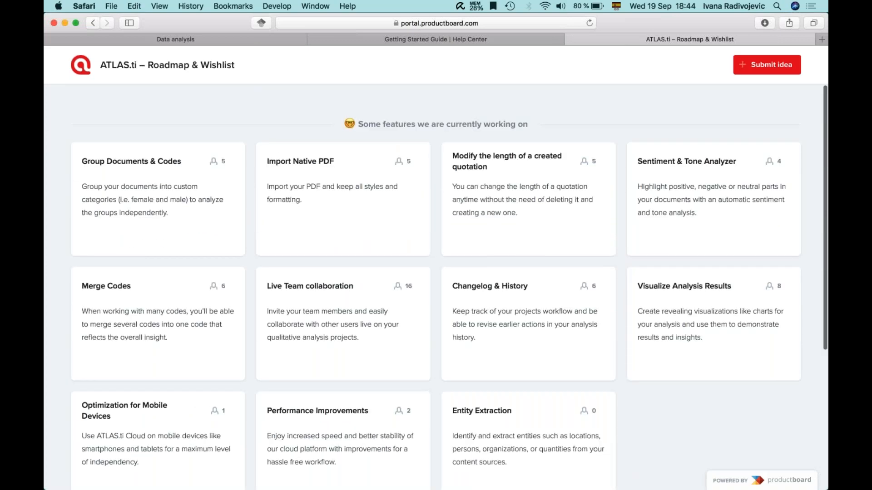
left_click(378, 35)
left_click(315, 37)
left_click(248, 38)
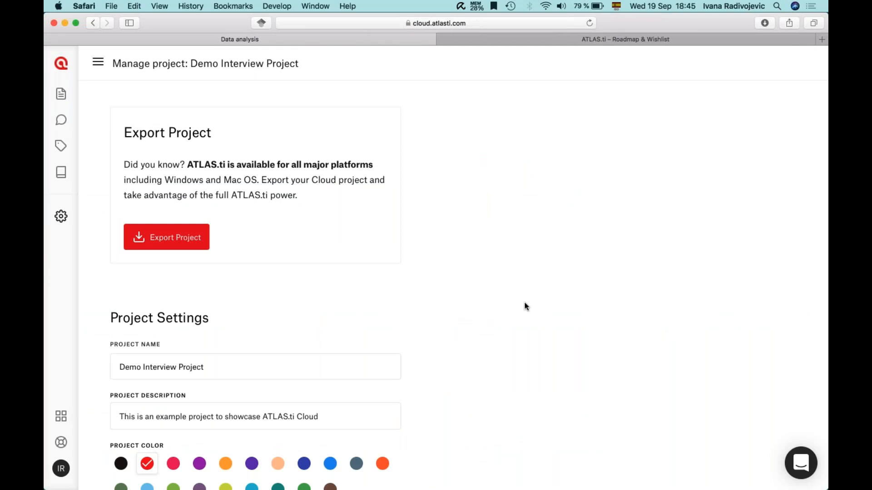
Step: Check the Roadmap tab again and come back to the Demo Interview Project settings
left_click(811, 99)
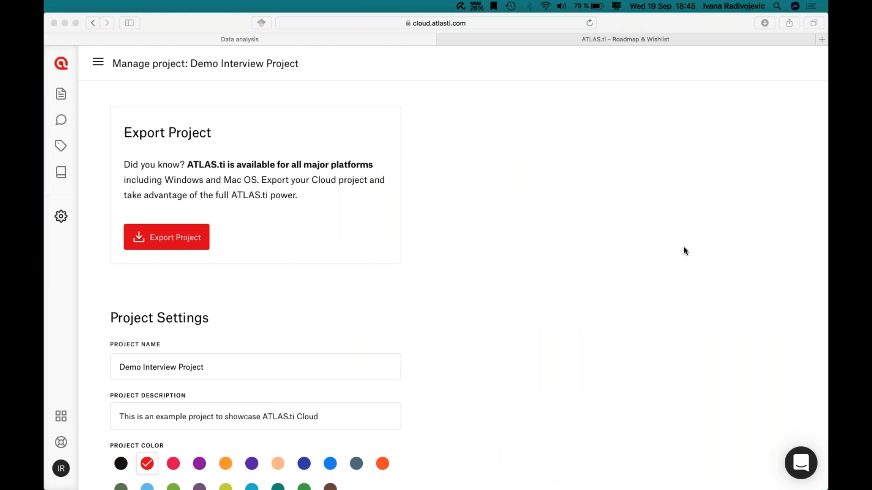
left_click(502, 180)
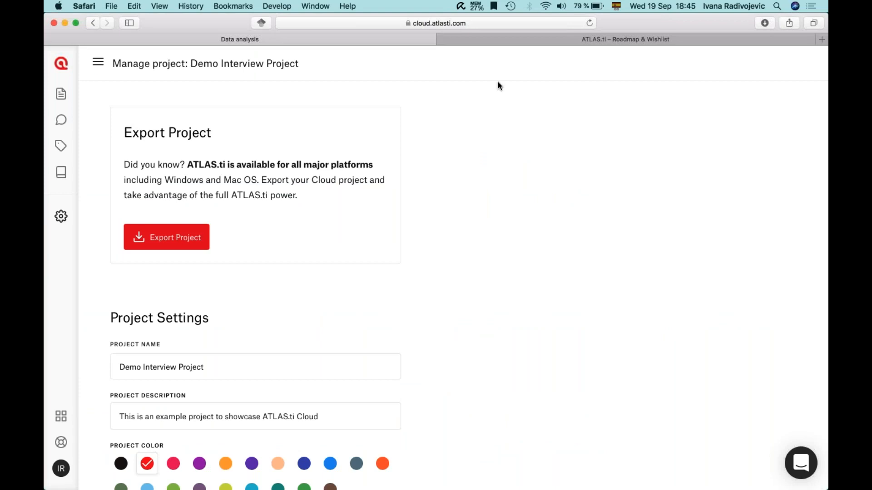
left_click(479, 41)
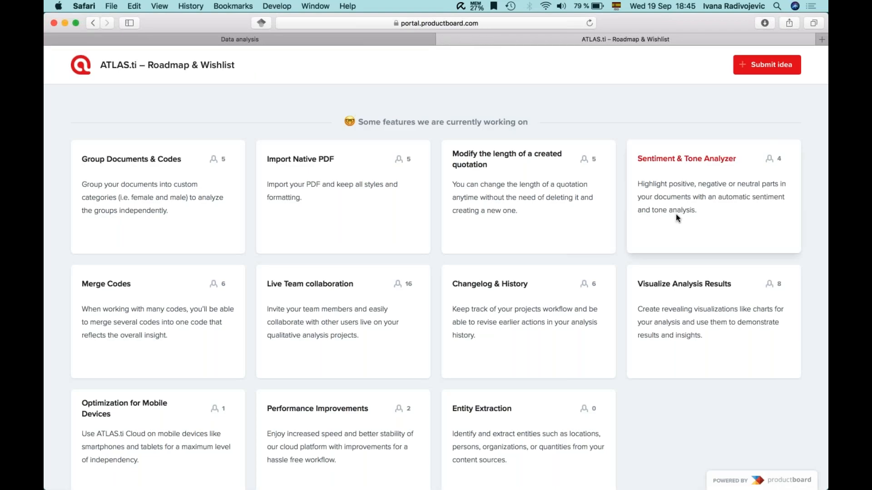
key("super+Tab")
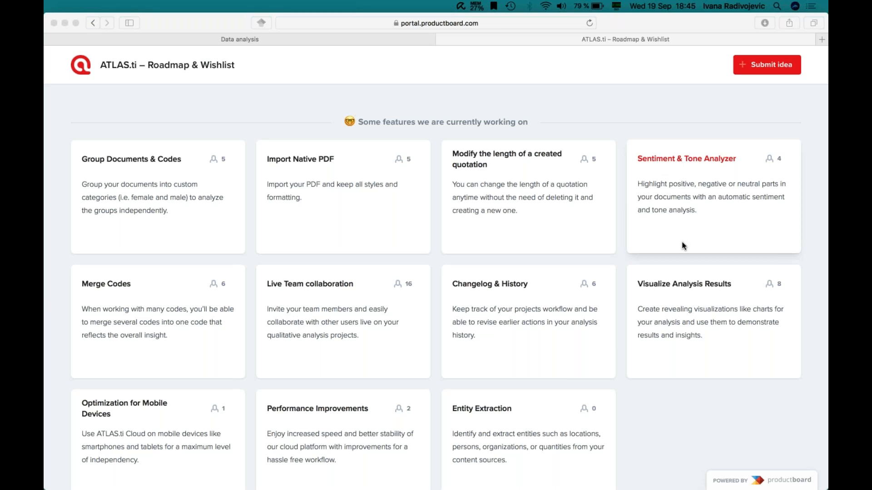
left_click(272, 39)
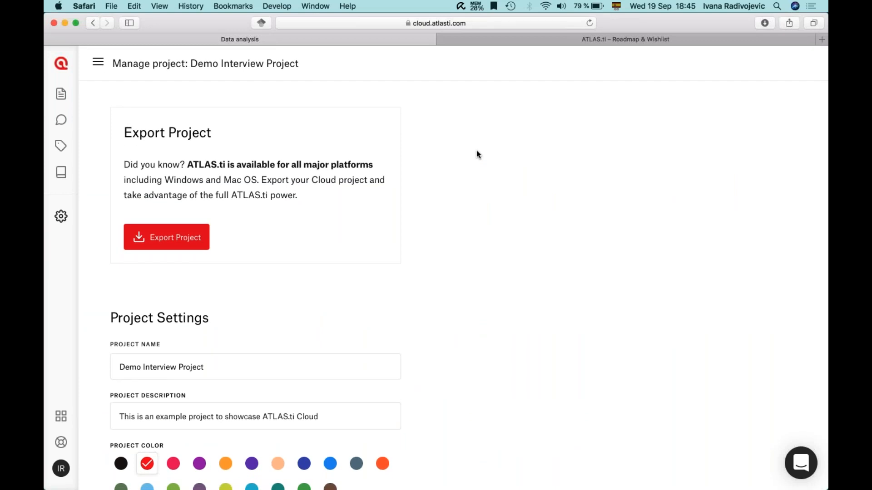
key("super+Tab")
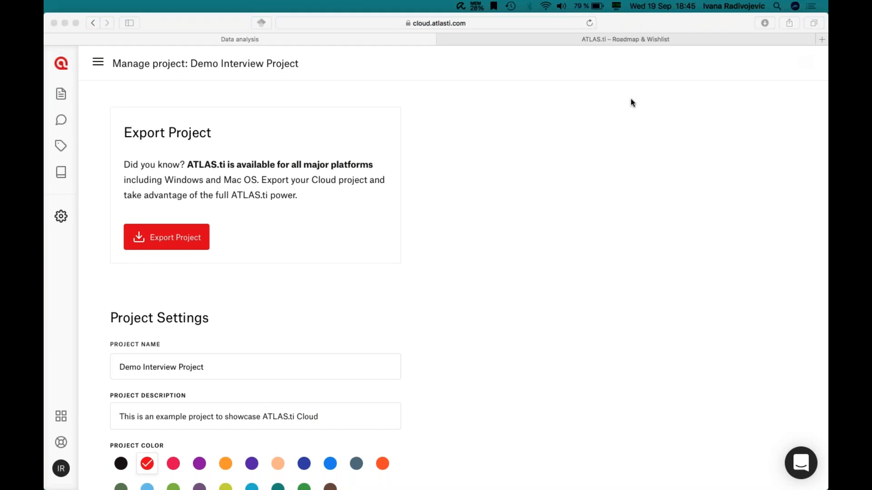
Step: Return to the Projects list and load ATLAS.ti Cloud's Projects page in a new third tab
left_click(60, 70)
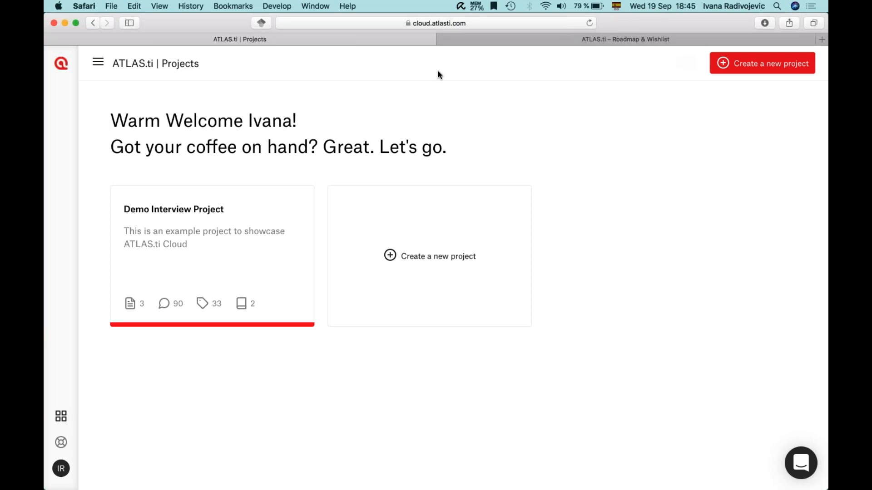
left_click(821, 40)
left_click(464, 219)
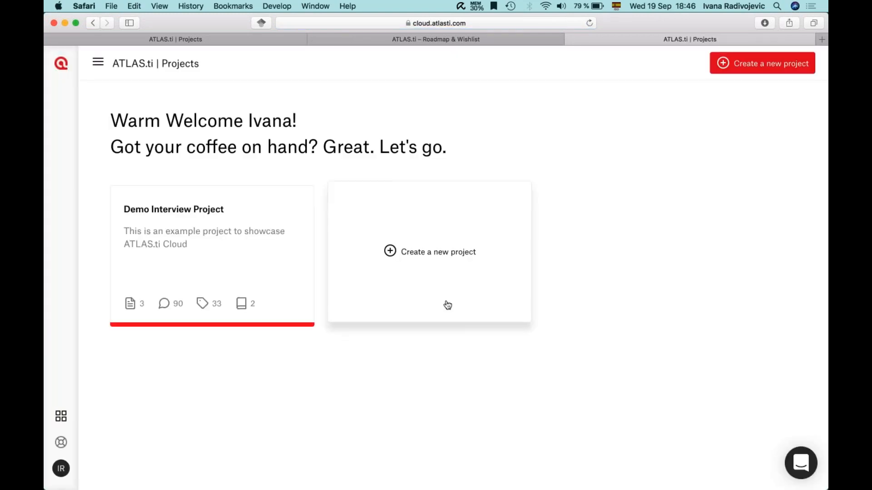
Step: Log out, reopen the Demo Interview Project from the other tab, and close the login tab
left_click(61, 470)
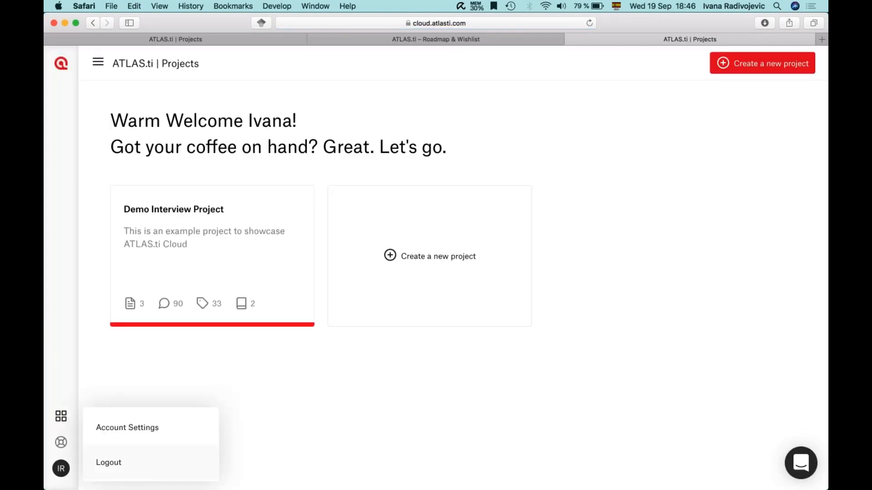
left_click(108, 462)
left_click(387, 255)
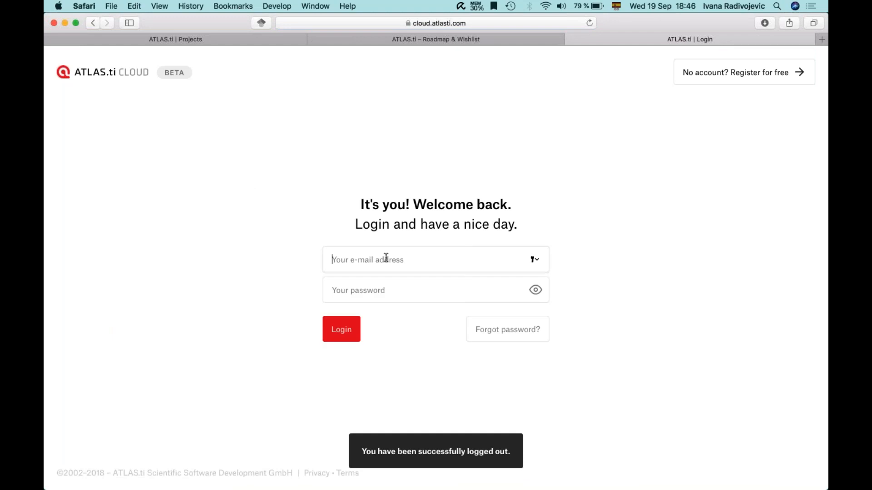
left_click(653, 271)
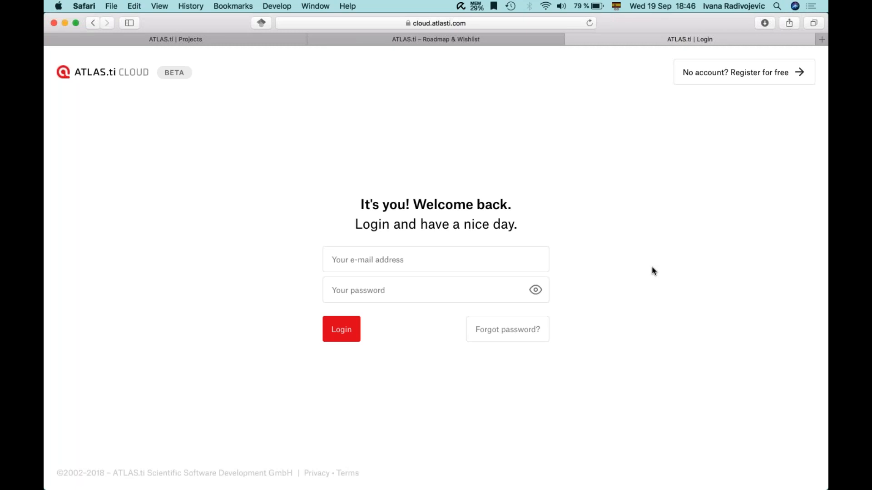
left_click(212, 40)
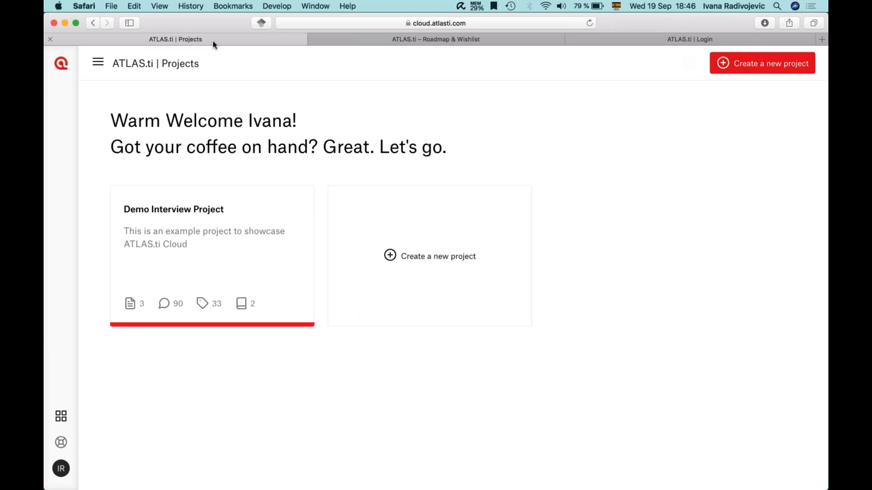
left_click(148, 241)
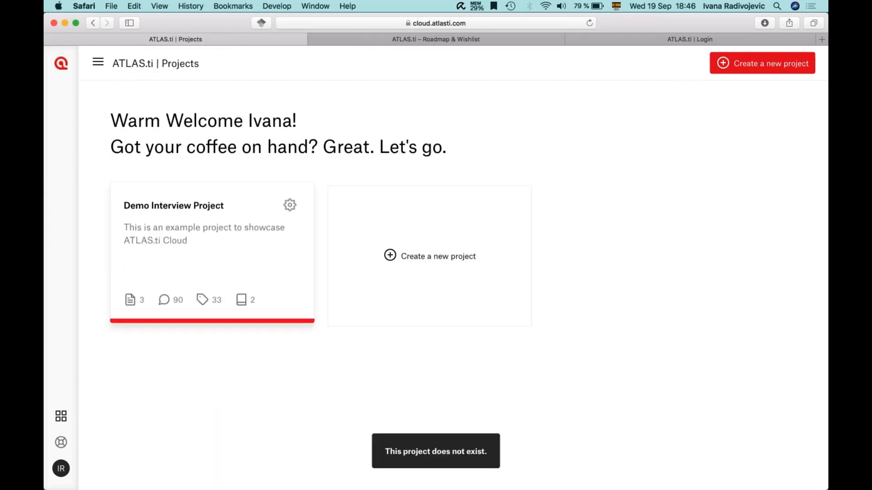
left_click(571, 40)
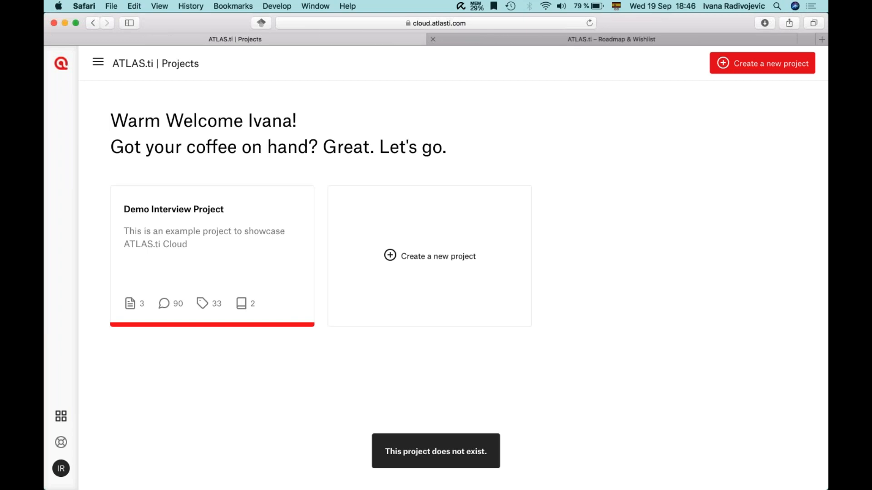
Step: Log out again, sign back in with the saved credentials, and reopen the Demo Interview Project
left_click(61, 468)
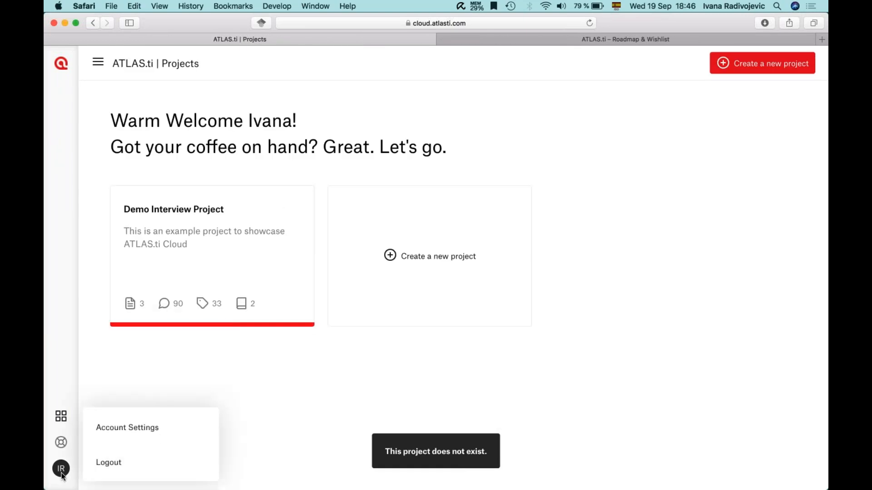
left_click(59, 461)
key("Down")
key("Return")
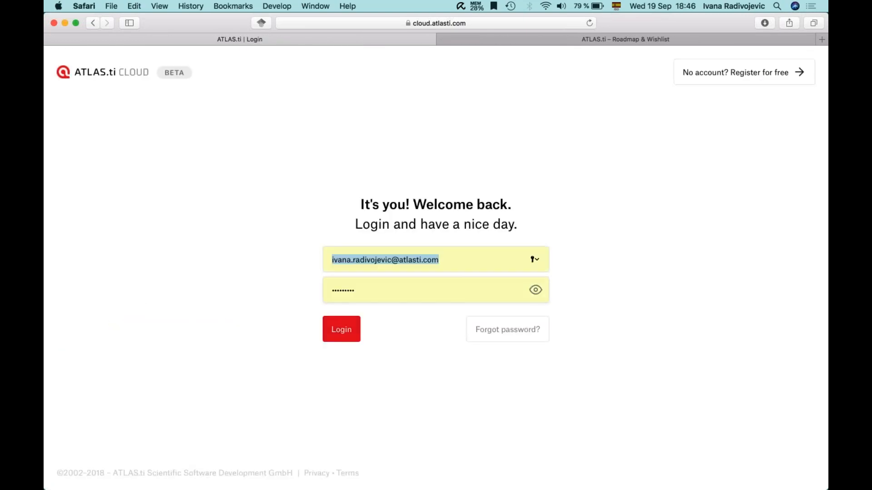
left_click(342, 331)
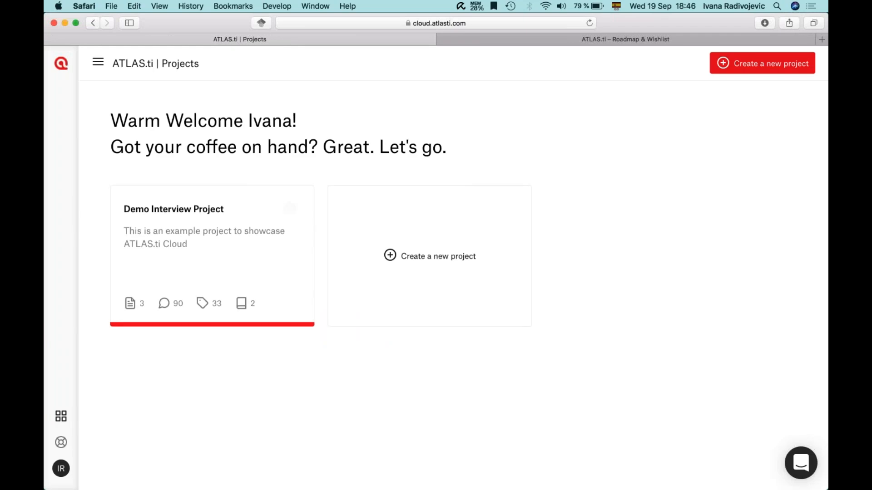
left_click(190, 206)
Step: Open the first interview document, then go to the Memos list and start a new memo
left_click(241, 155)
scroll(290, 223, "down", 1)
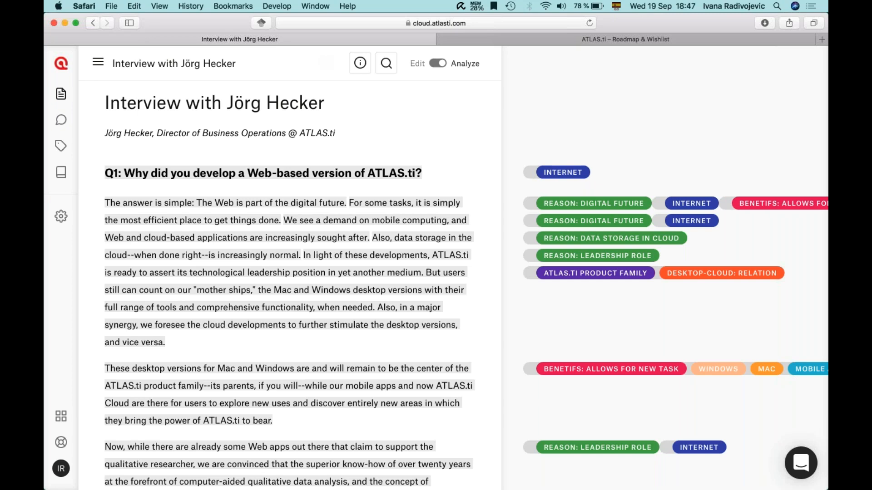
left_click(61, 172)
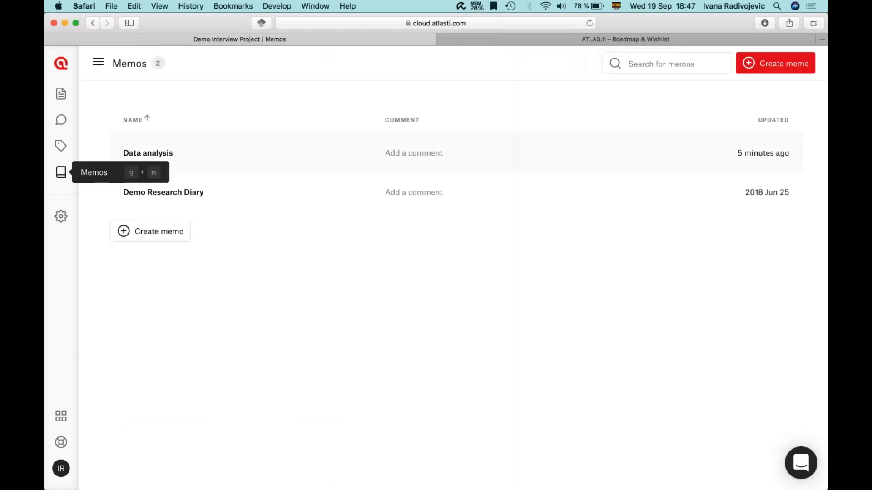
left_click(144, 231)
Step: Write the 'Teamwork' memo with lines Roles, Schedule and "Bulletin board", then go back to Memos
type("Teamwork")
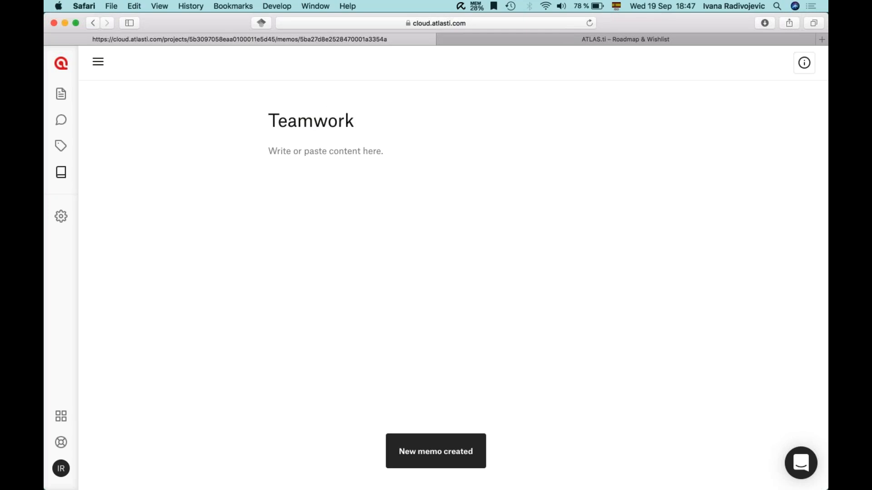
left_click(357, 150)
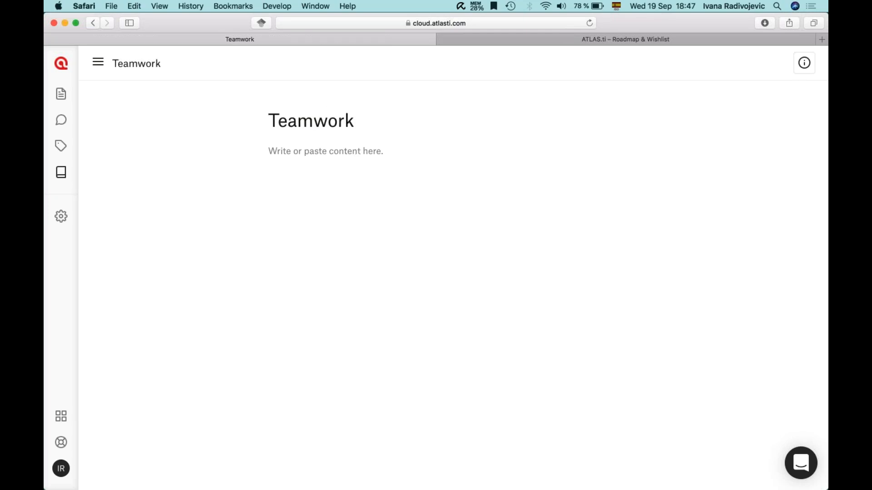
type("Roles")
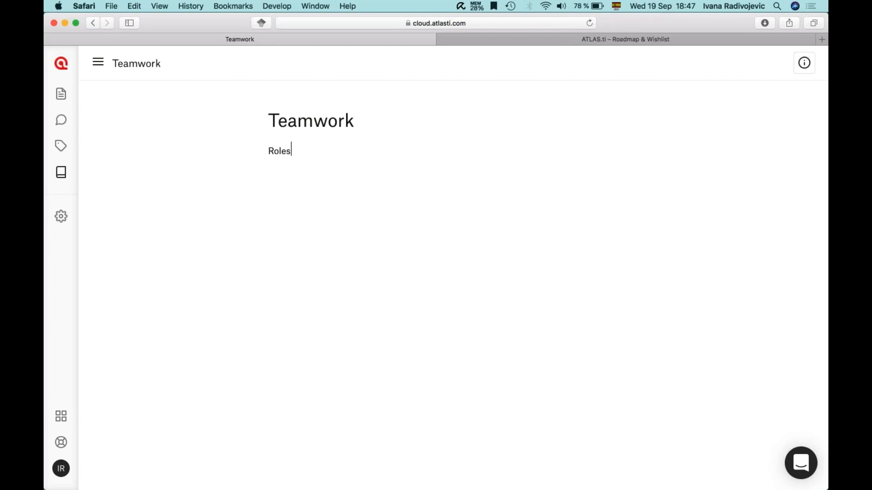
key("Return")
type("Schedue")
key("Return")
type("Bulletin board\"")
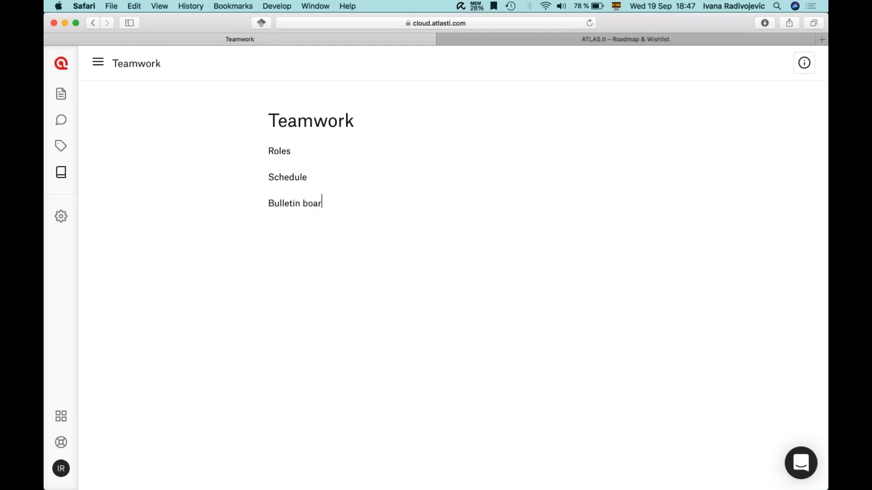
left_click(268, 203)
type("\"")
left_click(61, 217)
left_click(61, 172)
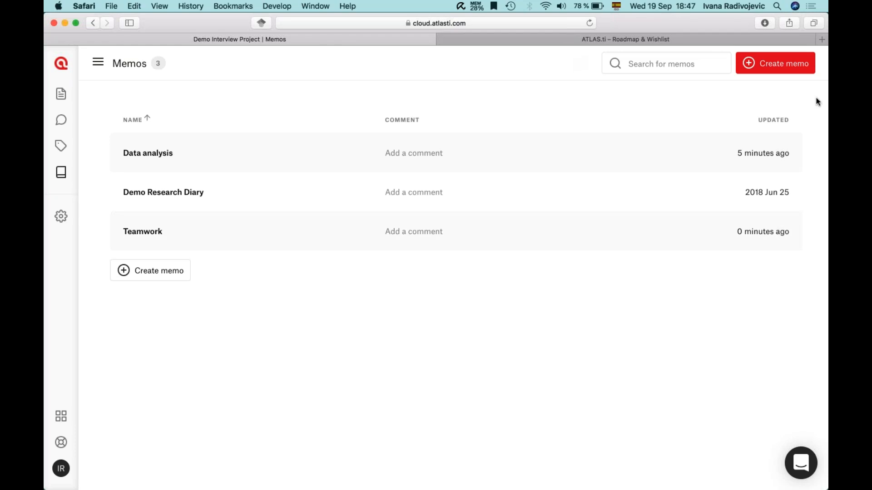
key("super+Tab")
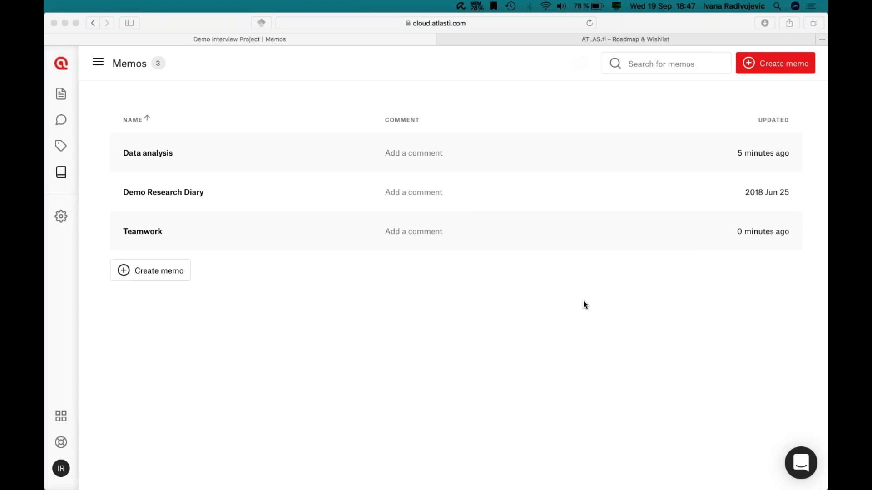
Step: Refocus the browser and show the Documents list with its three interviews
left_click(61, 93)
left_click(61, 94)
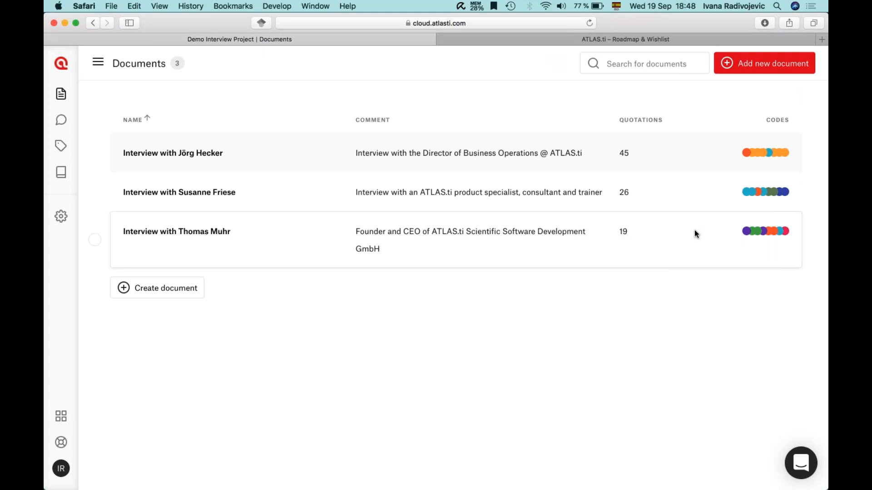
left_click(516, 42)
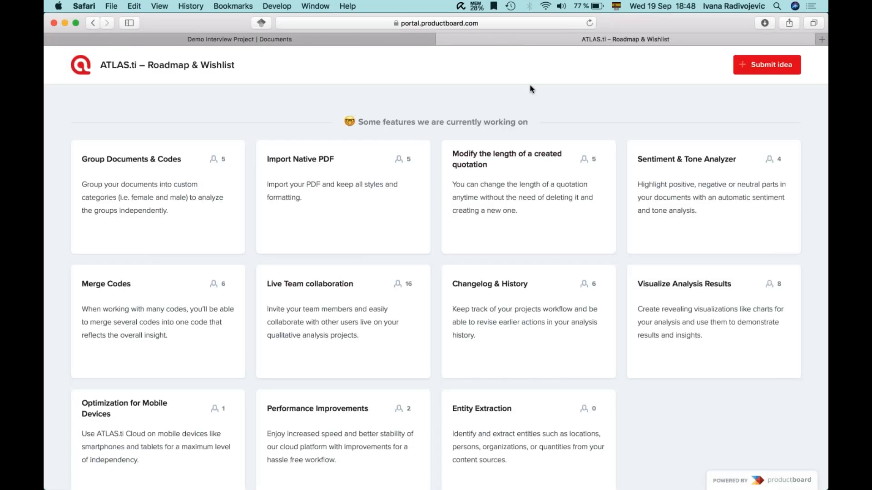
left_click(341, 41)
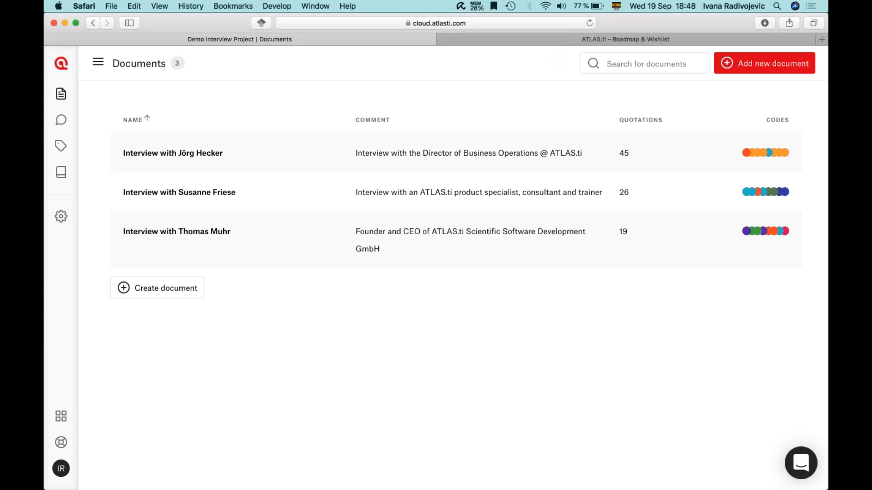
key("super+Tab")
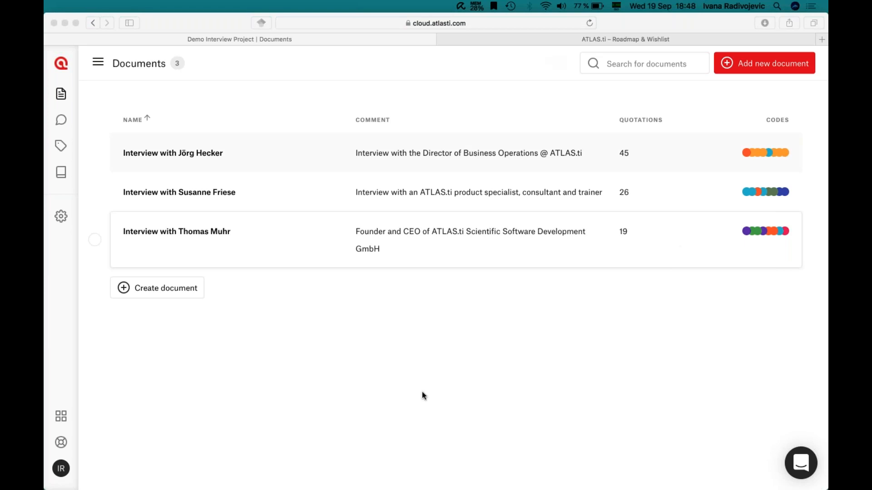
key("super+Tab")
left_click(483, 104)
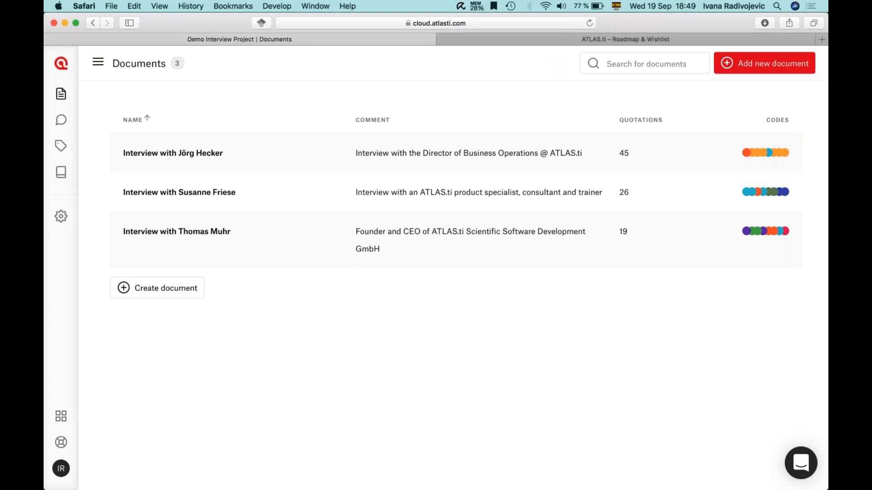
left_click(534, 42)
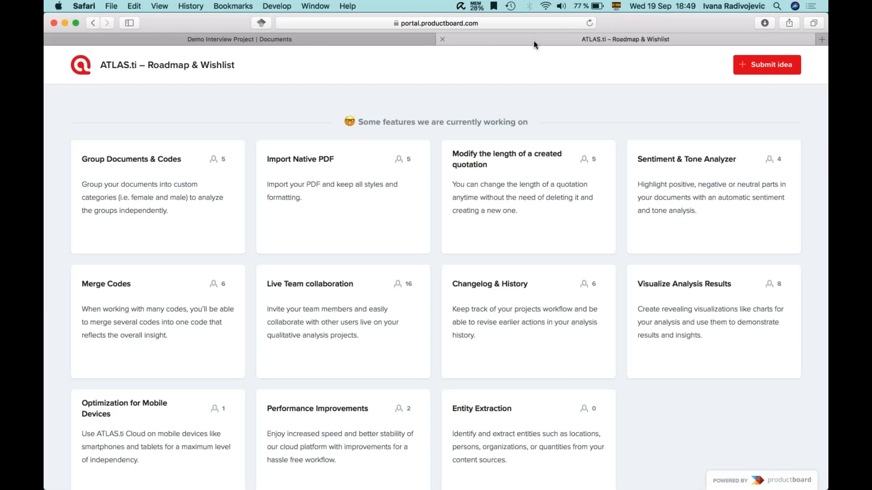
scroll(506, 253, "down", 3)
left_click(263, 40)
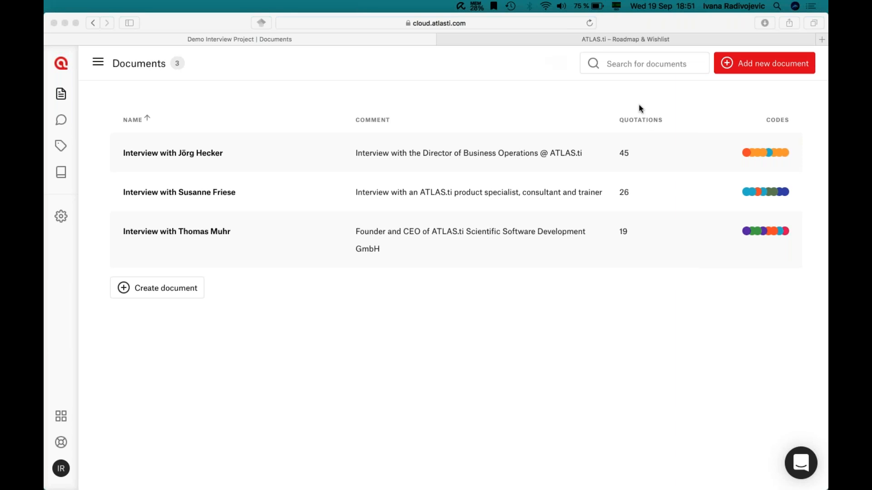
Step: Look over the Roadmap & Wishlist tab, then return to the project's Documents tab
left_click(503, 310)
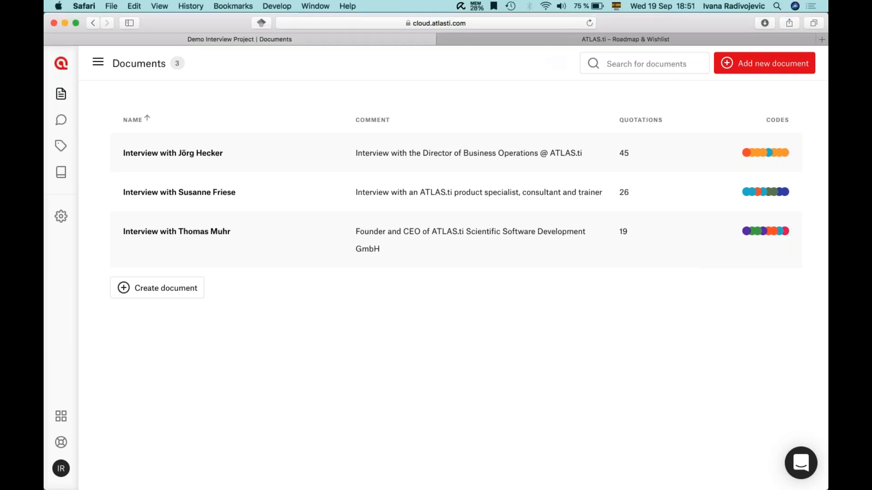
left_click(638, 97)
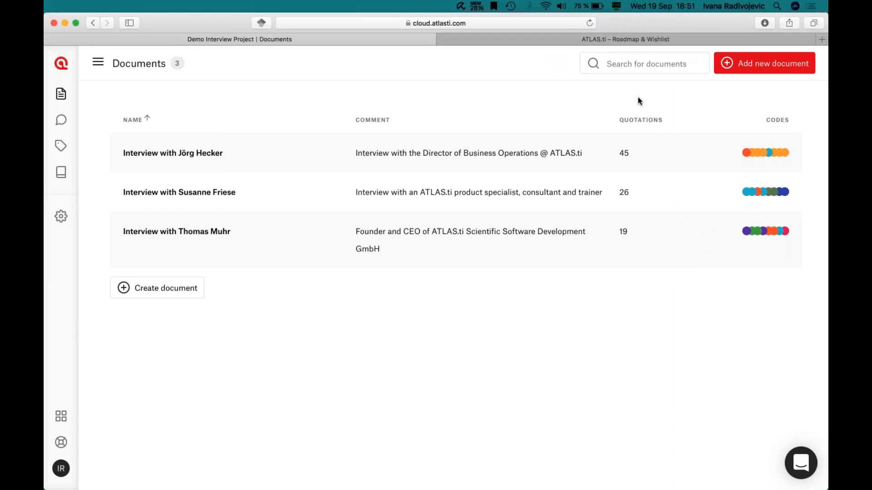
left_click(555, 40)
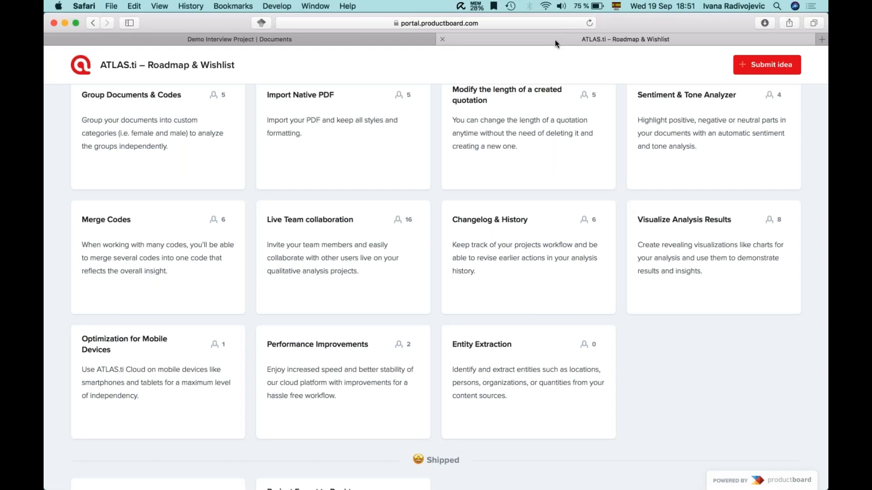
scroll(527, 192, "up", 1)
scroll(528, 193, "up", 1)
left_click(414, 36)
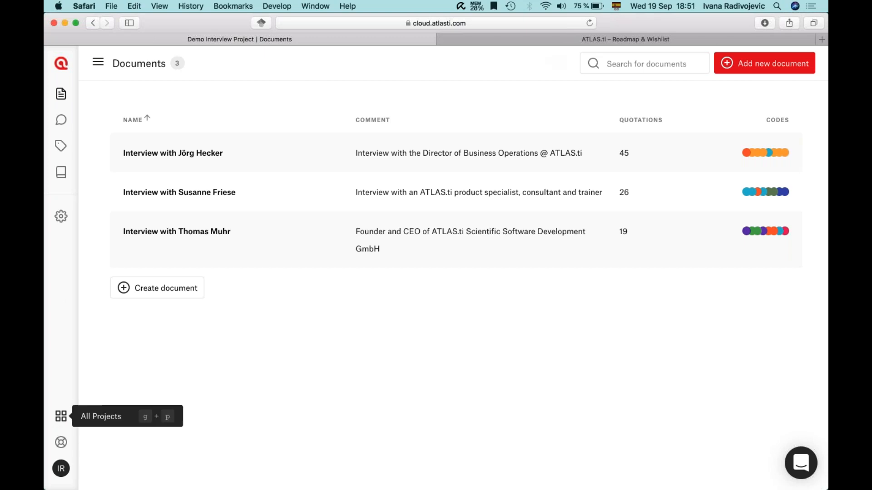
Step: Open the Feature Roadmap from the help menu, then close both Roadmap & Wishlist tabs
left_click(61, 440)
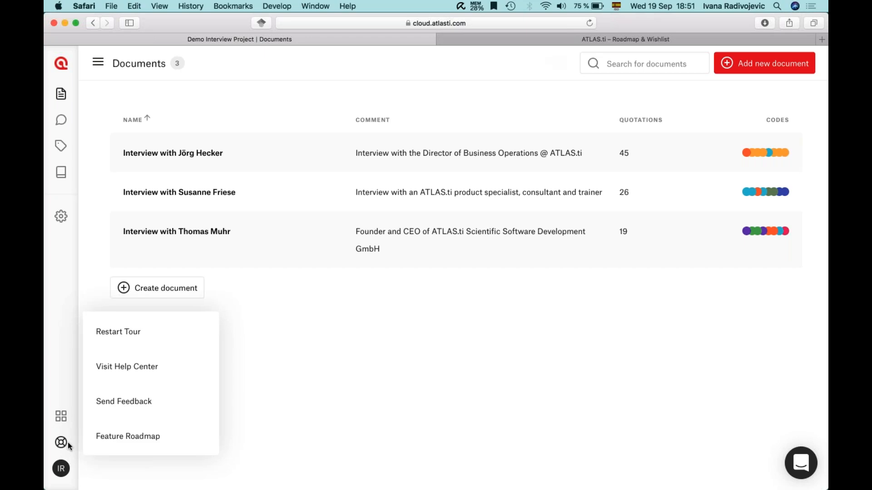
left_click(128, 436)
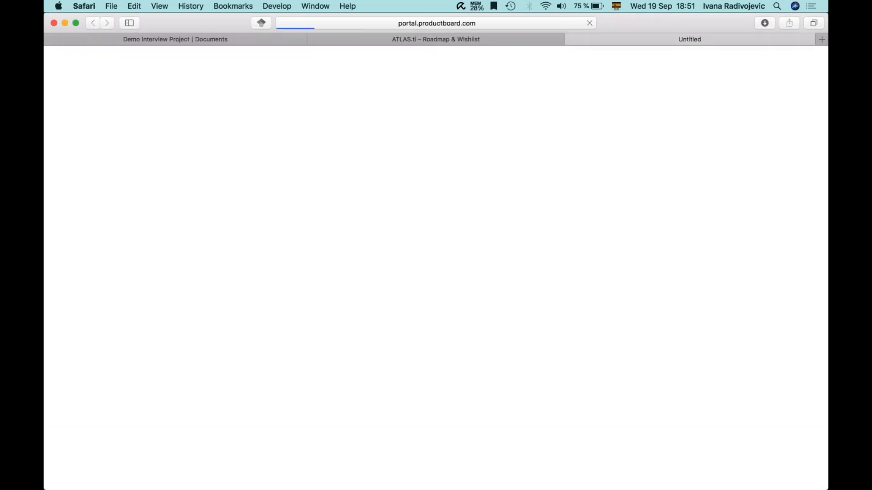
left_click(315, 39)
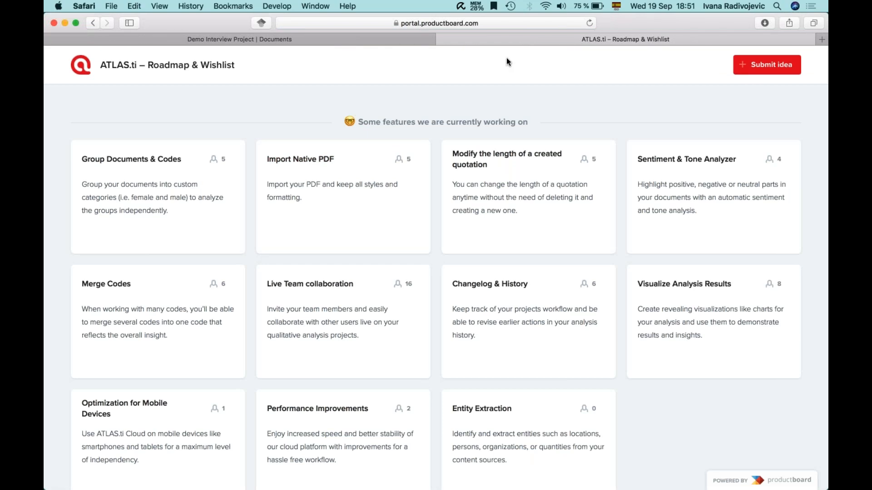
left_click(441, 40)
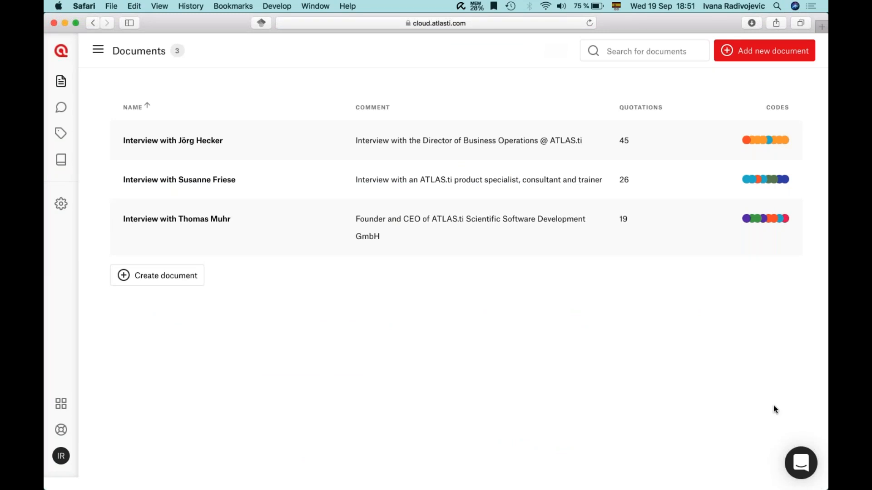
Step: Try the help chat panel, then bring up the help menu with its Feature Roadmap option
left_click(799, 468)
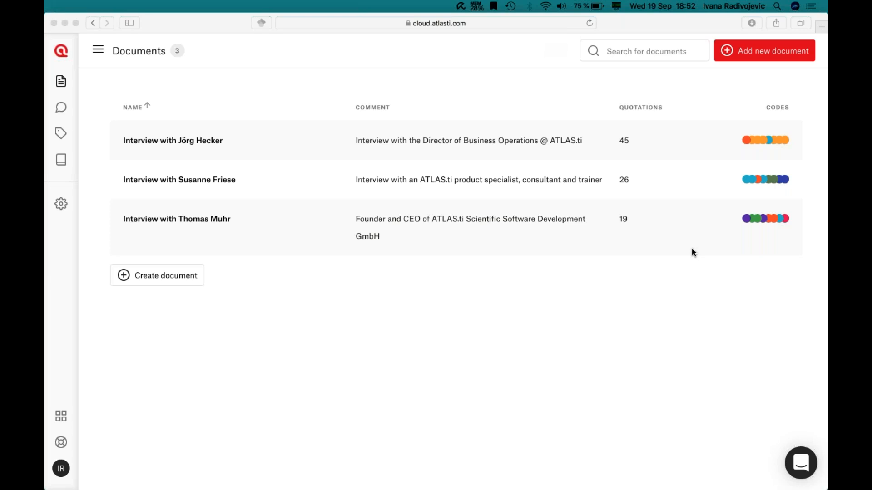
left_click(703, 227)
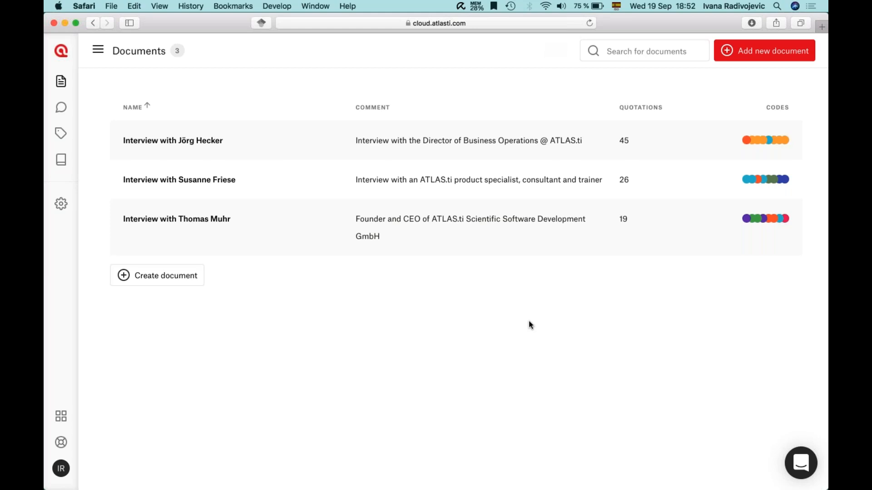
left_click(60, 442)
Step: Open the Feature Roadmap and read, then close, the Sentiment & Tone Analyzer idea details
left_click(136, 437)
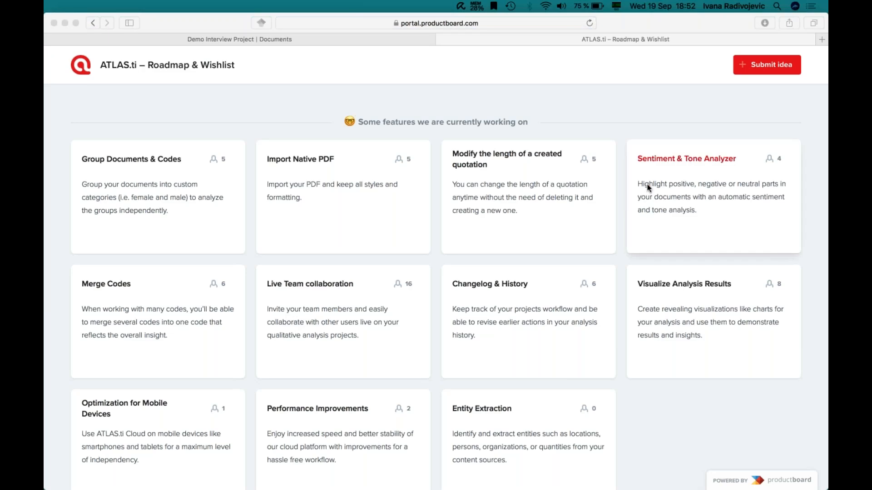
left_click(677, 156)
left_click(677, 158)
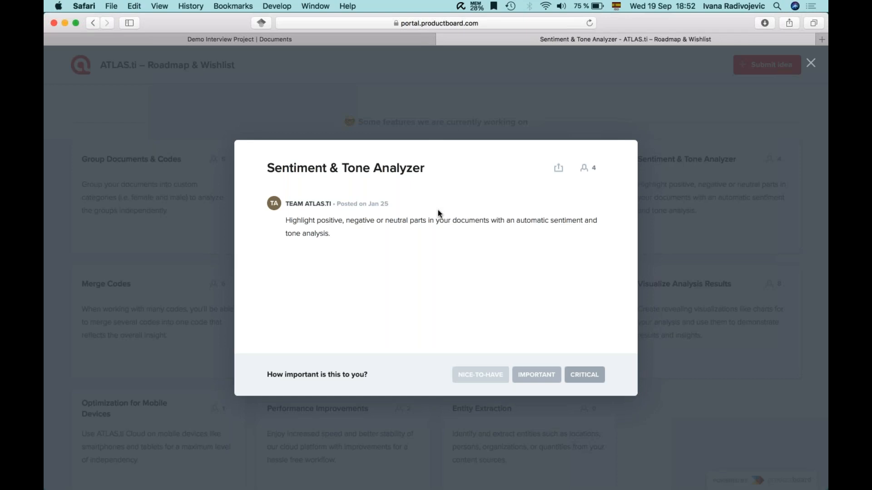
left_click(661, 175)
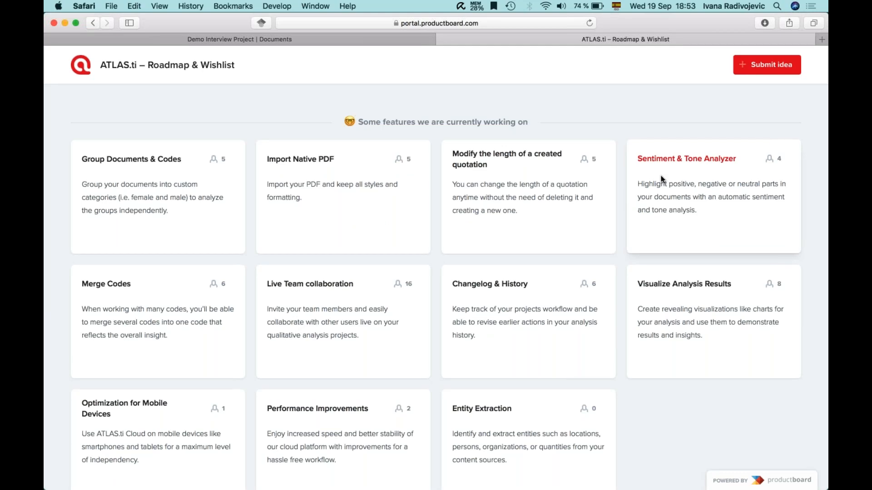
left_click(817, 99)
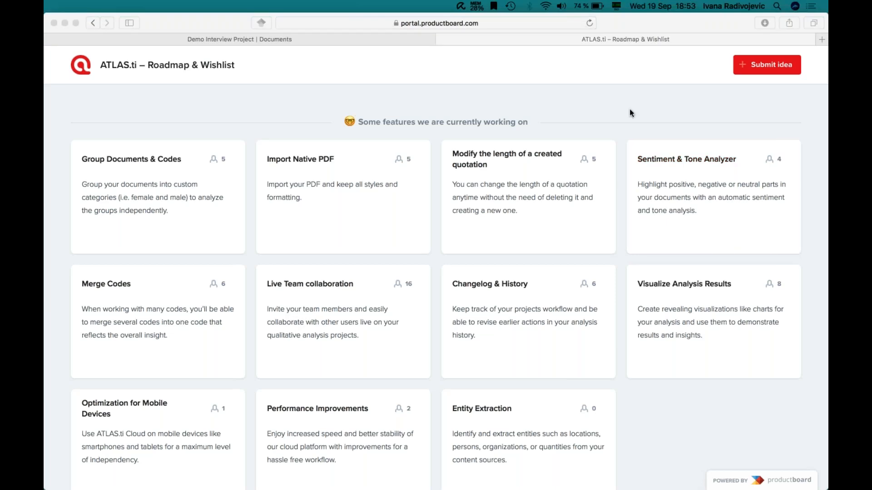
left_click(598, 101)
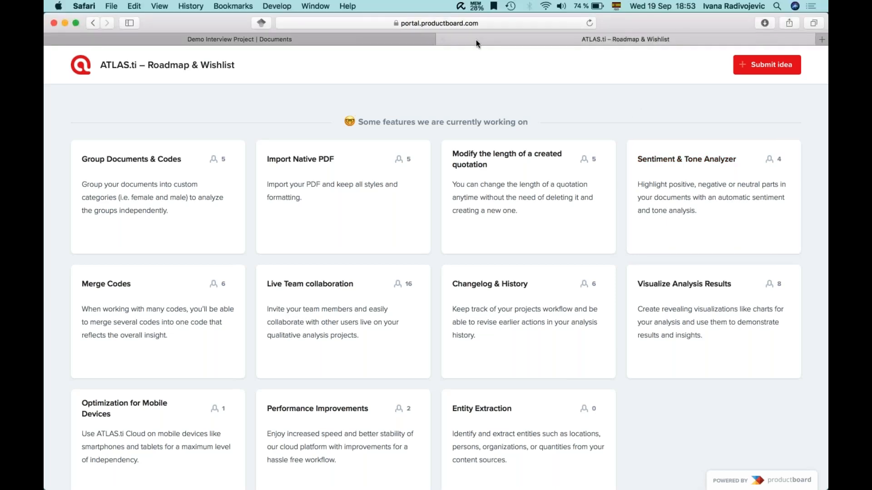
Step: Close the roadmap tab and start a new memo from the project's Memos list
left_click(442, 39)
left_click(759, 115)
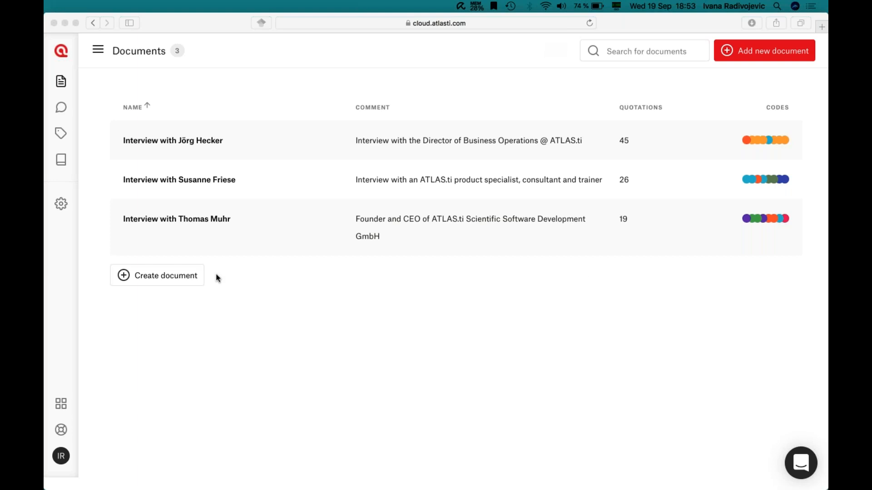
left_click(66, 162)
left_click(61, 161)
left_click(157, 259)
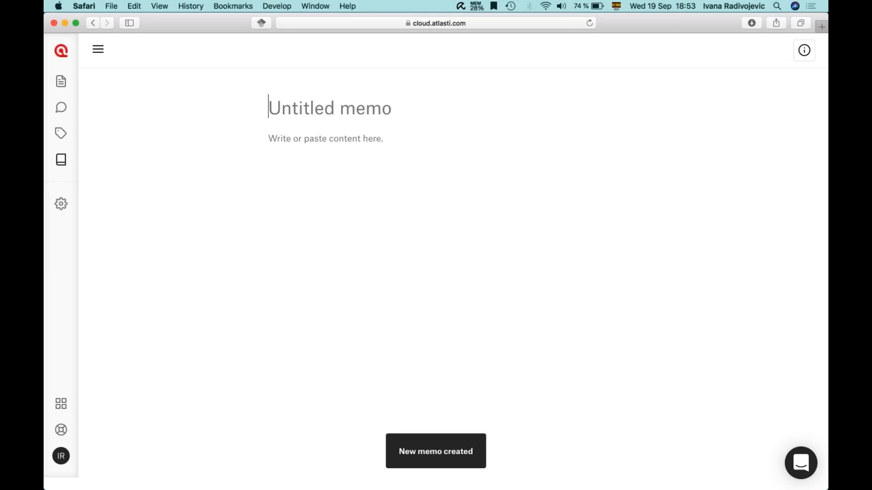
Step: Title the memo 'Contact information' and enter a contact e-mail with a first name below it
type("Contact information")
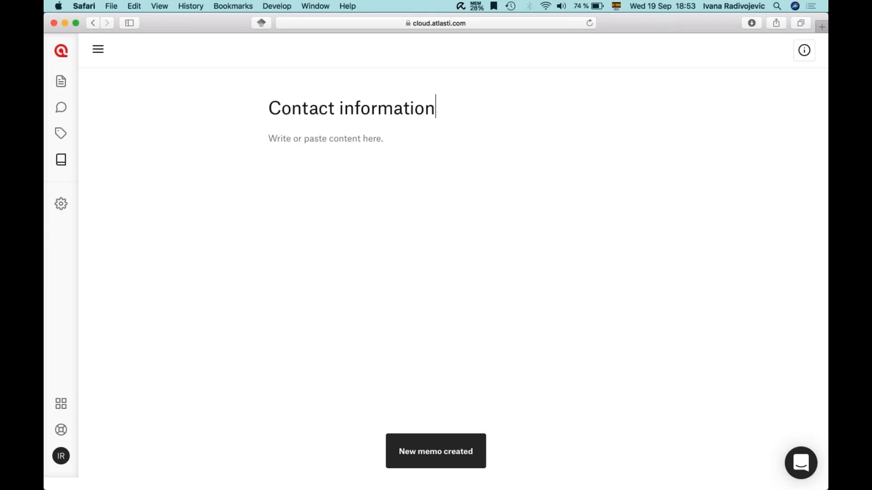
key("Return")
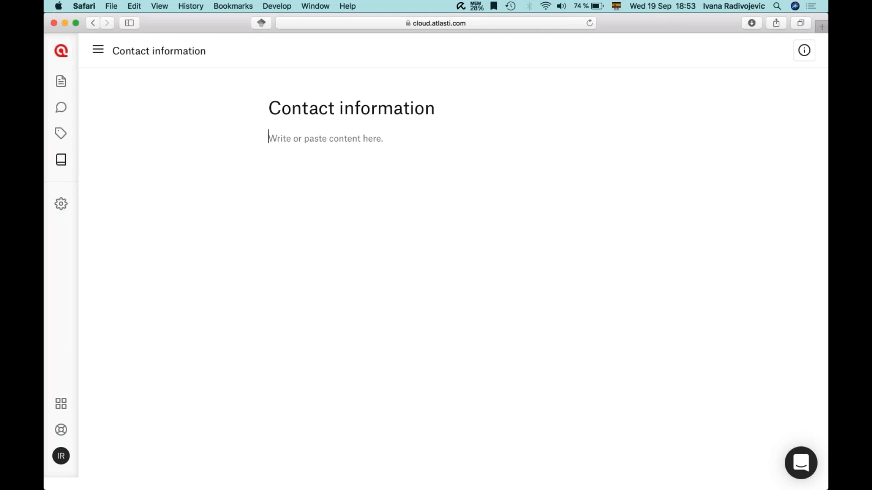
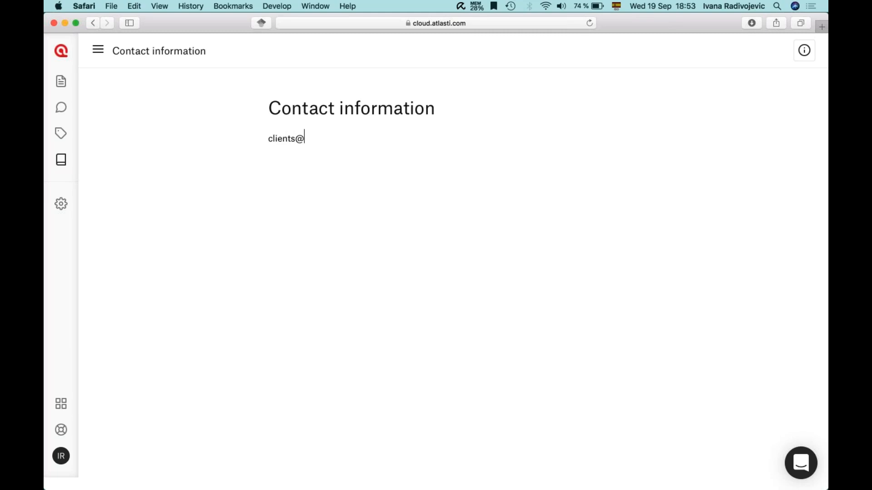
key("Return")
type("Ivana")
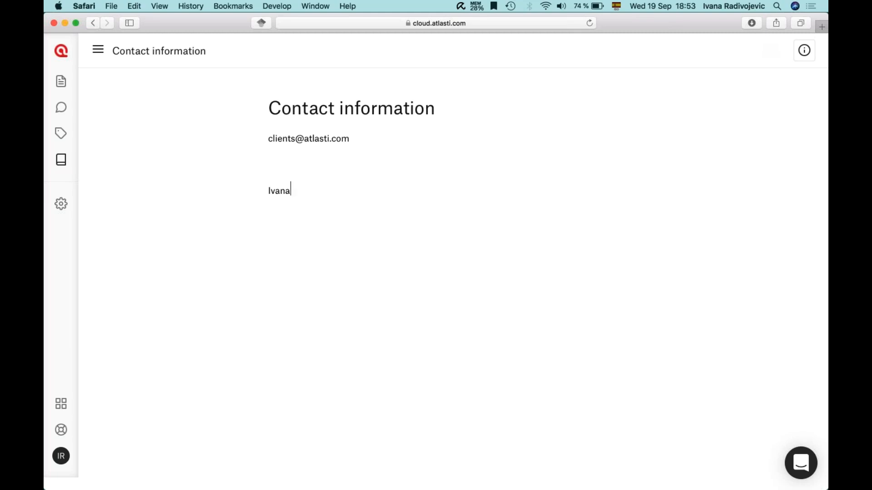
left_click_drag(268, 139, 353, 139)
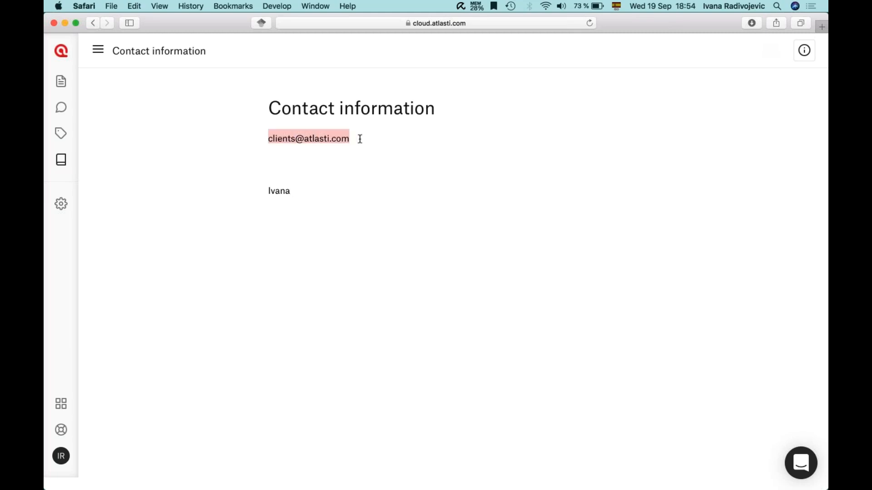
left_click(359, 140)
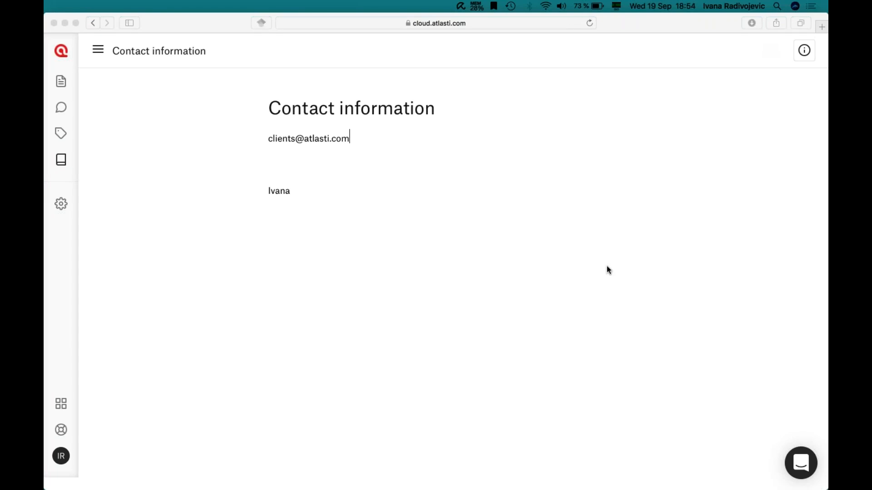
left_click(61, 430)
Step: Open the Productboard ATLAS.ti Roadmap & Wishlist in a new tab and browse its eleven in-progress features
left_click(103, 424)
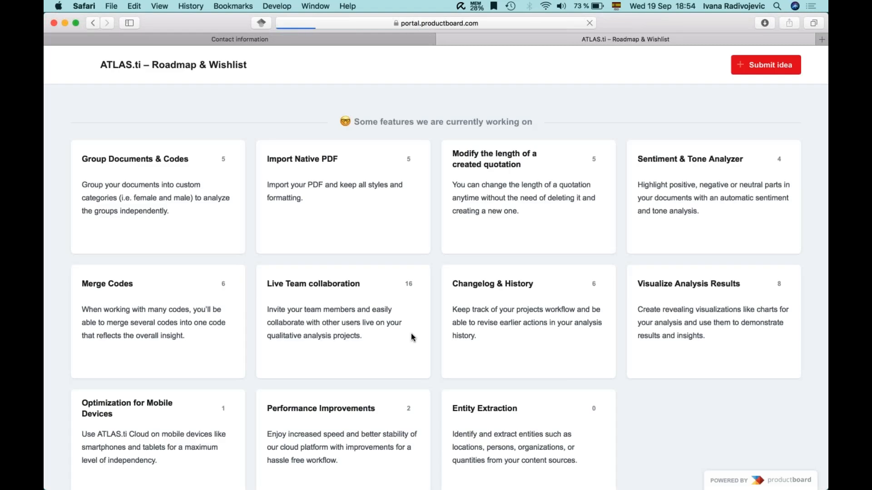
scroll(495, 274, "down", 4)
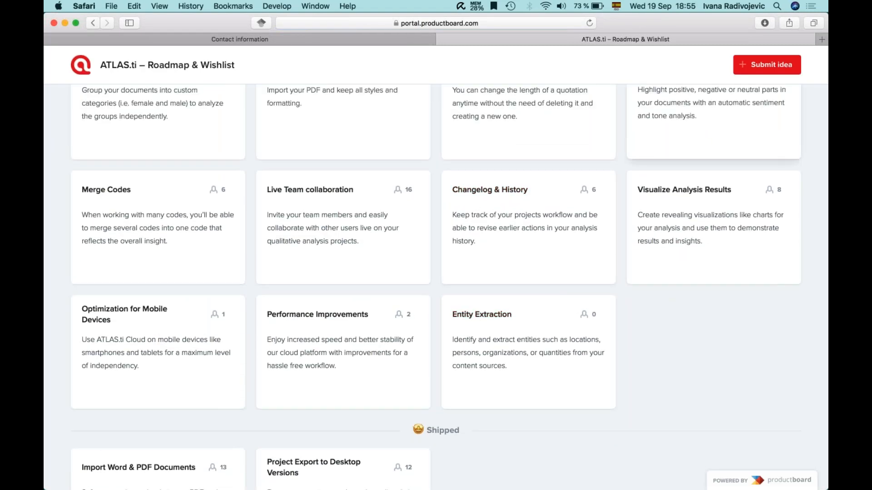
scroll(680, 233, "up", 2)
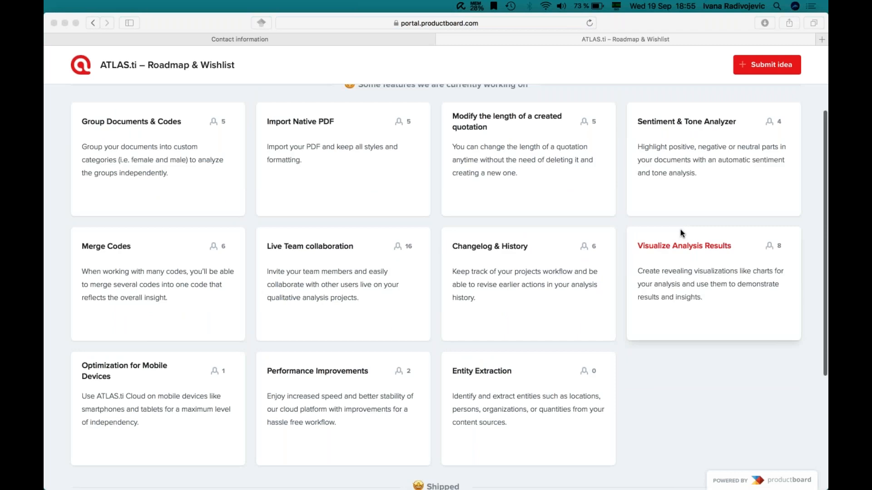
left_click(696, 298)
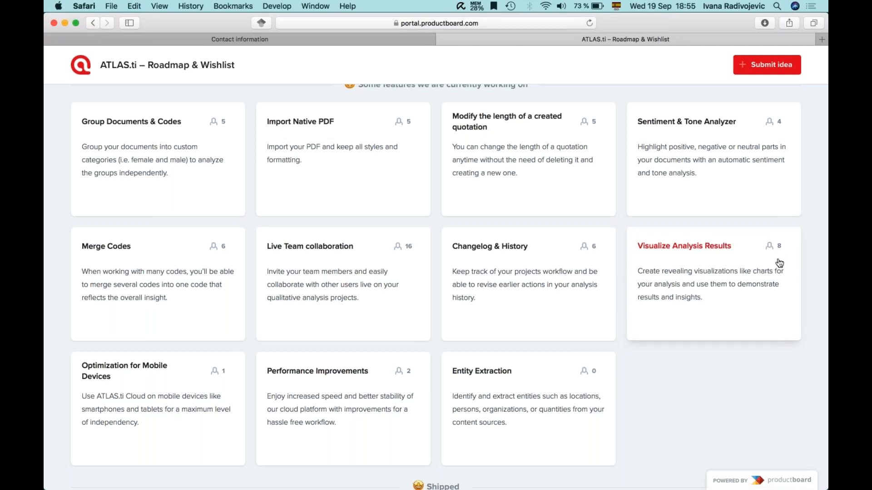
key("super+Tab")
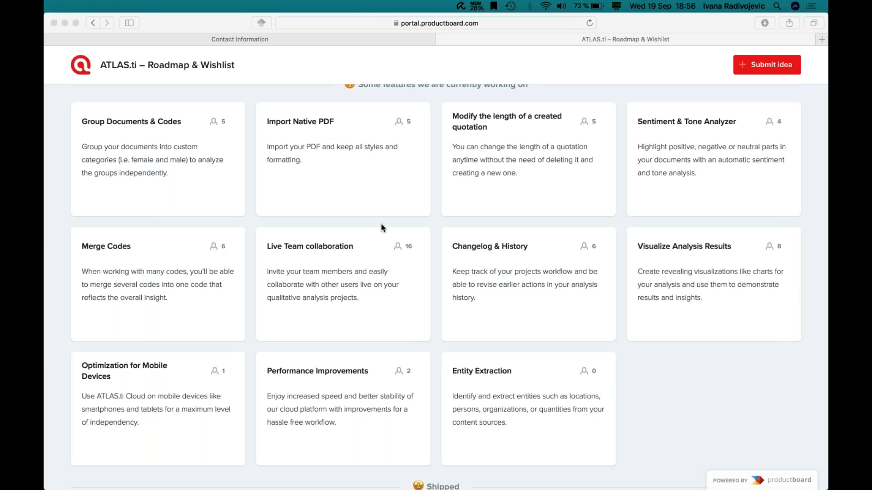
Step: Go back to the Contact information memo, then show the project's three interview documents
left_click(211, 40)
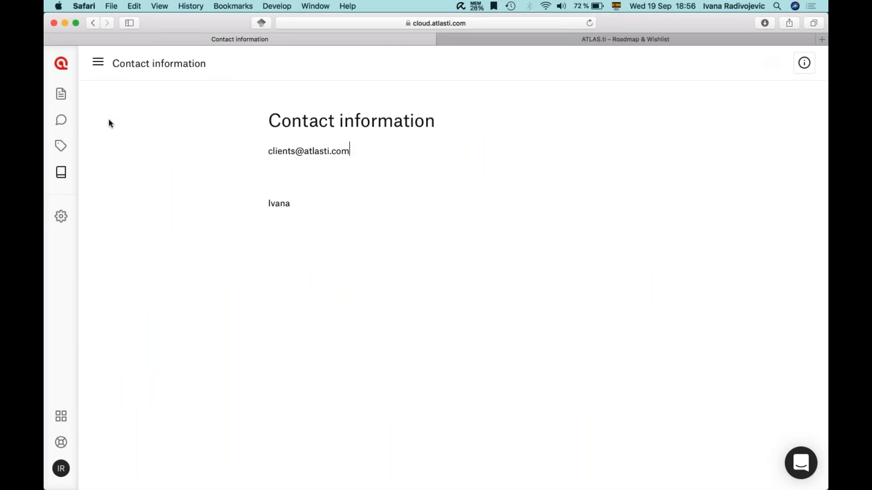
left_click(61, 94)
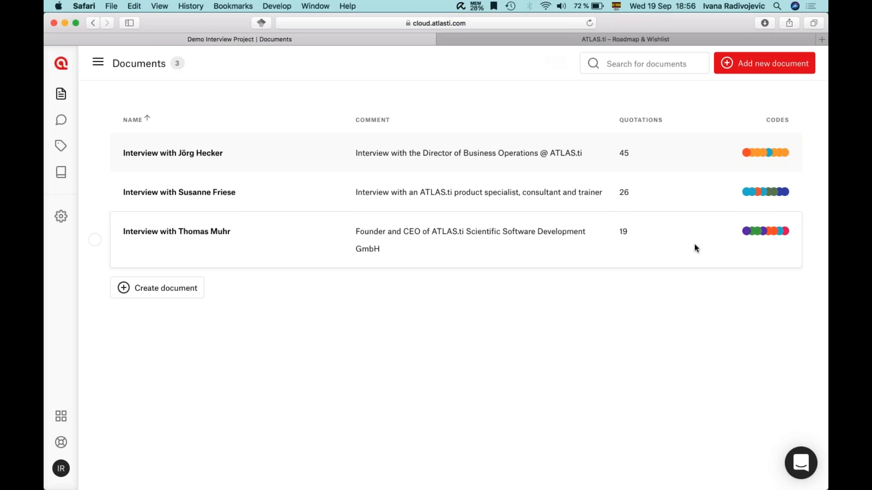
key("super+Tab")
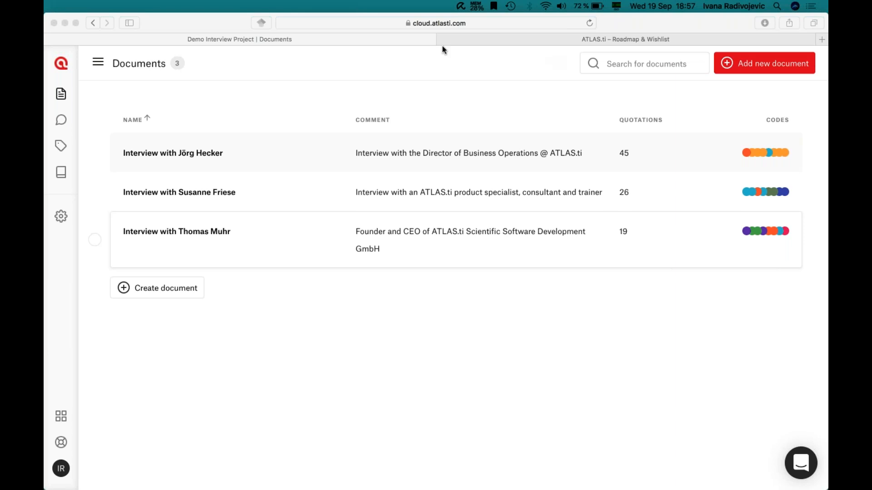
left_click(301, 338)
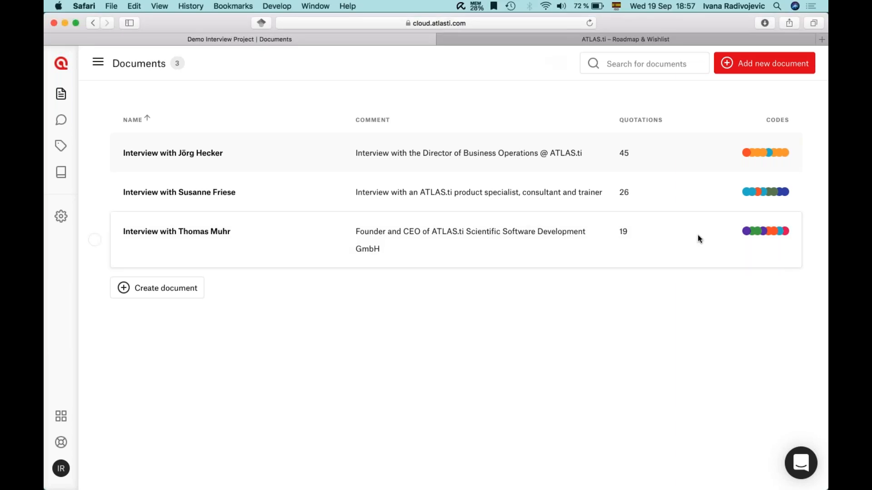